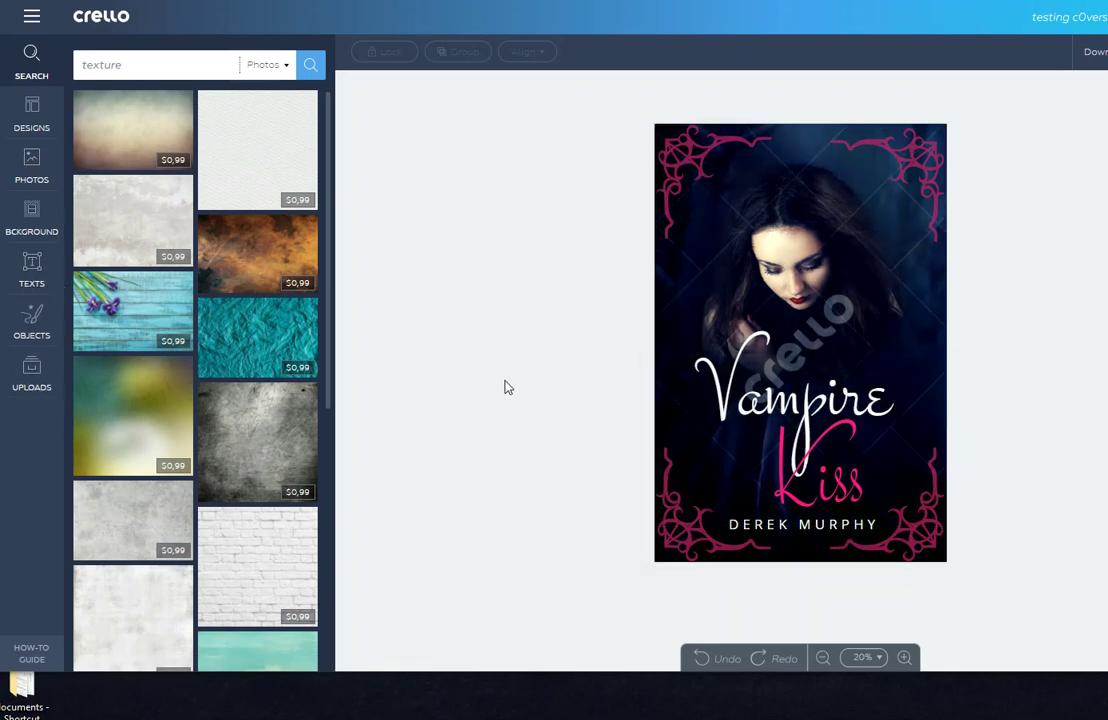
# Step: Select the cover's background image to check its effects, then deselect it
pyautogui.click(826, 275)
pyautogui.click(826, 275)
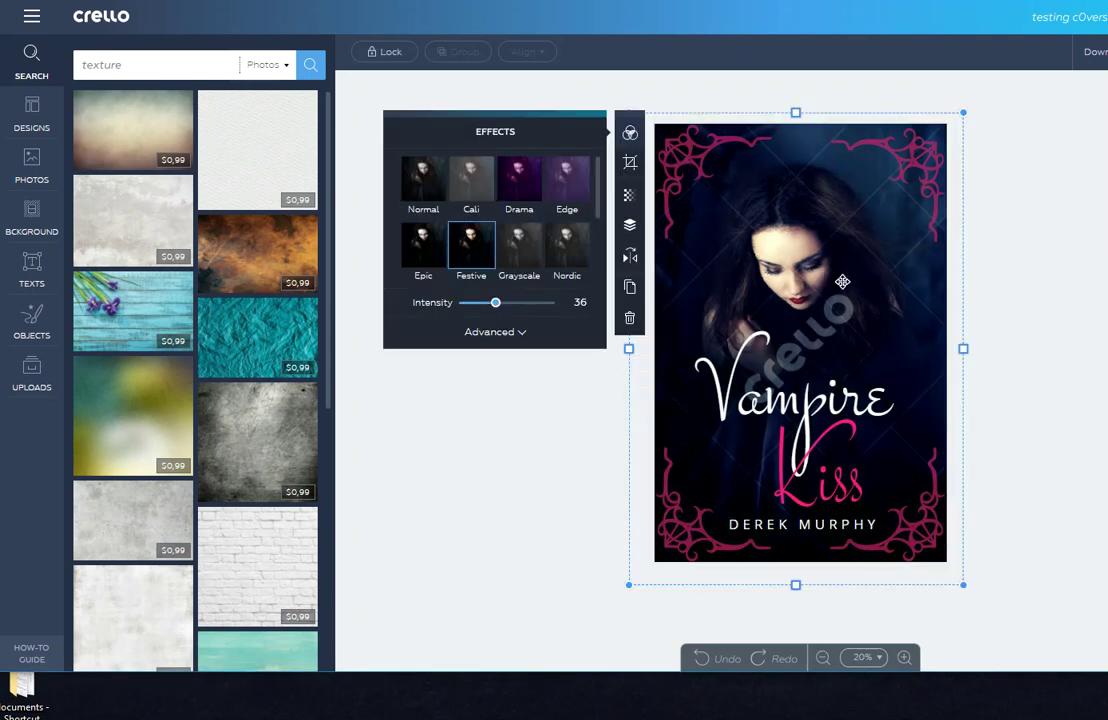
pyautogui.click(966, 313)
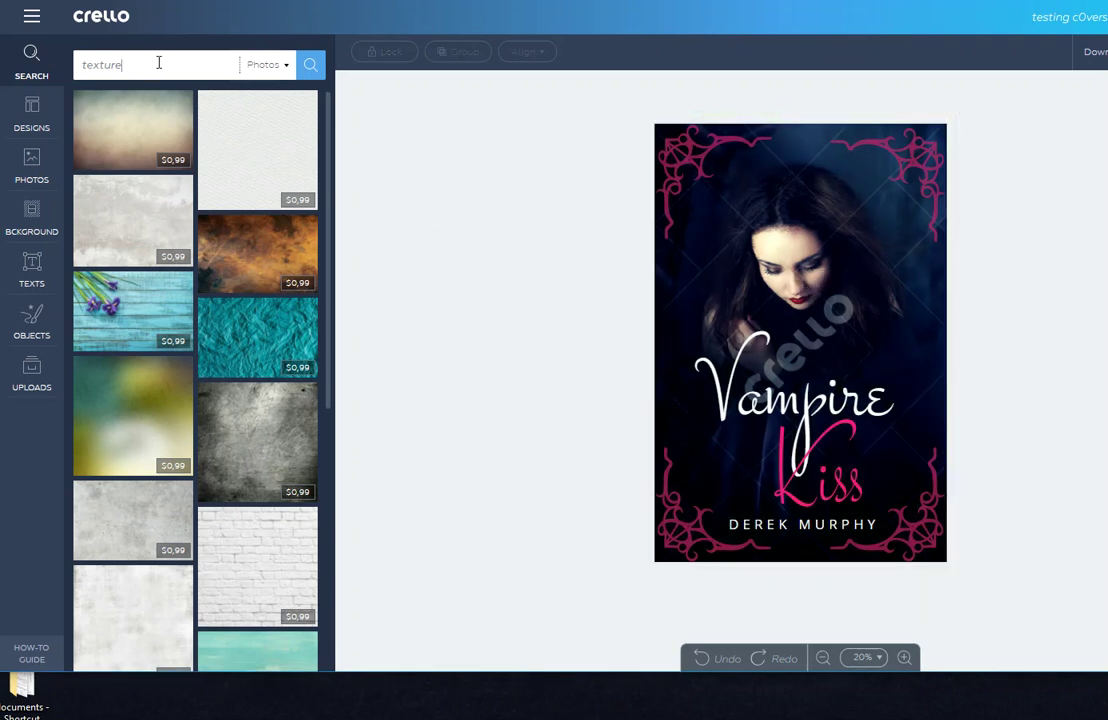
# Step: Replace the 'texture' photo search with 'werewolf' and scroll through the results
pyautogui.click(14, 67)
pyautogui.write('vam')
pyautogui.press('BackSpace')
pyautogui.press('BackSpace')
pyautogui.press('BackSpace')
pyautogui.write('werewolf')
pyautogui.press('Return')
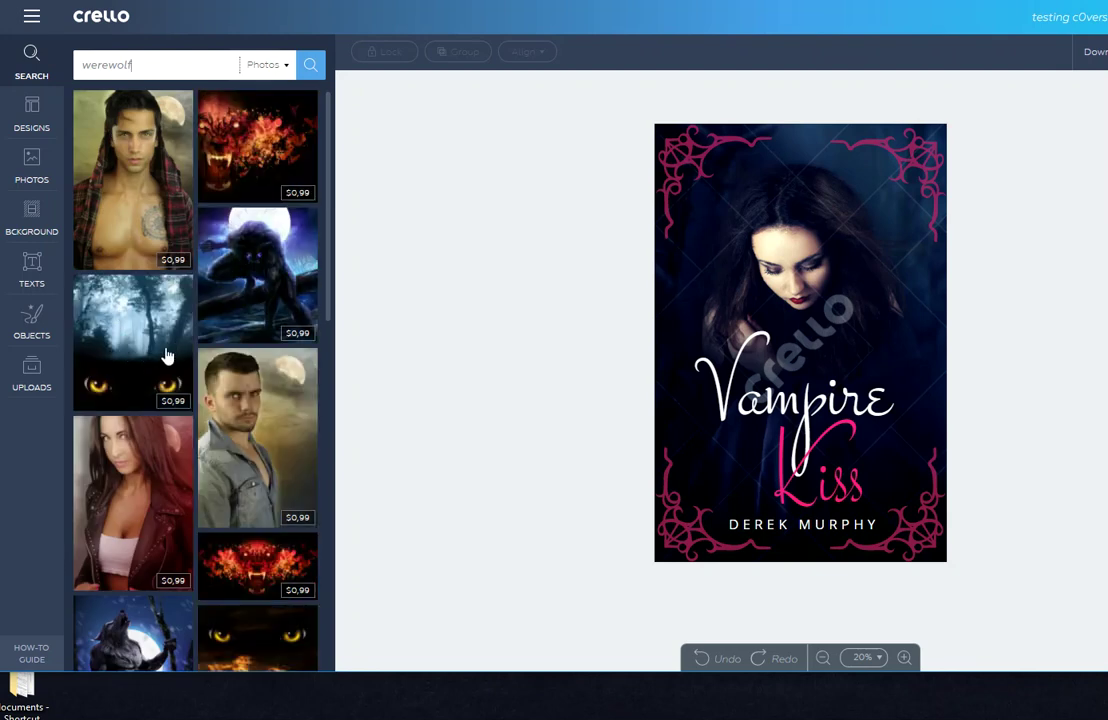
pyautogui.scroll(-6, 190, 310)
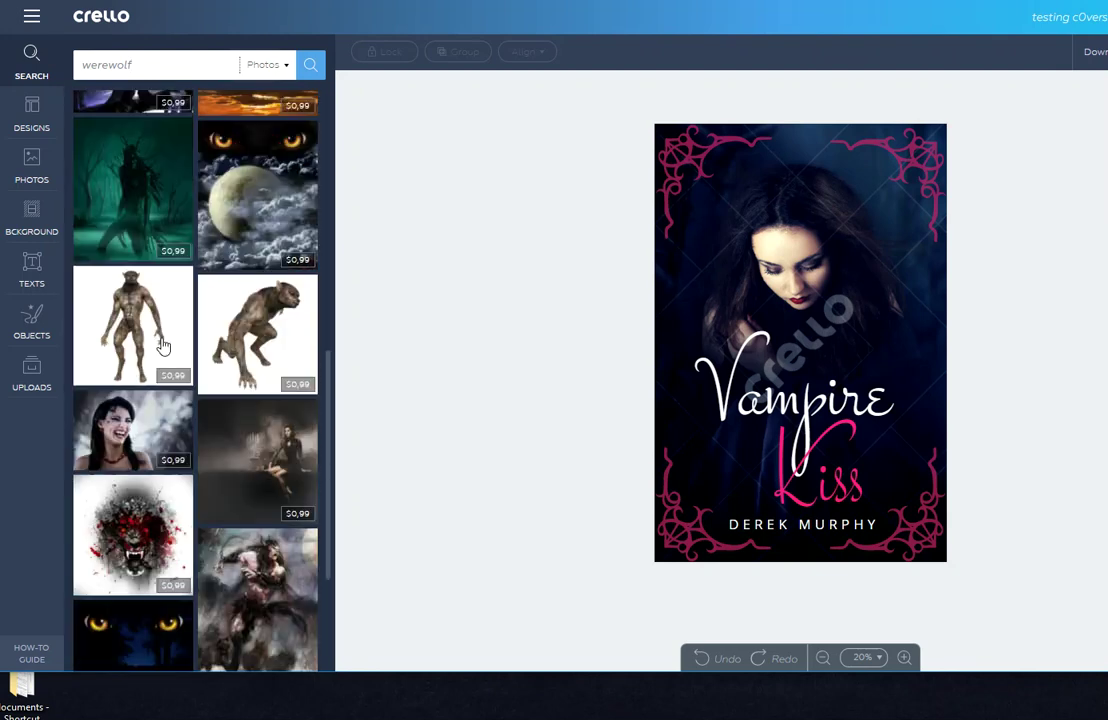
pyautogui.scroll(-3, 220, 300)
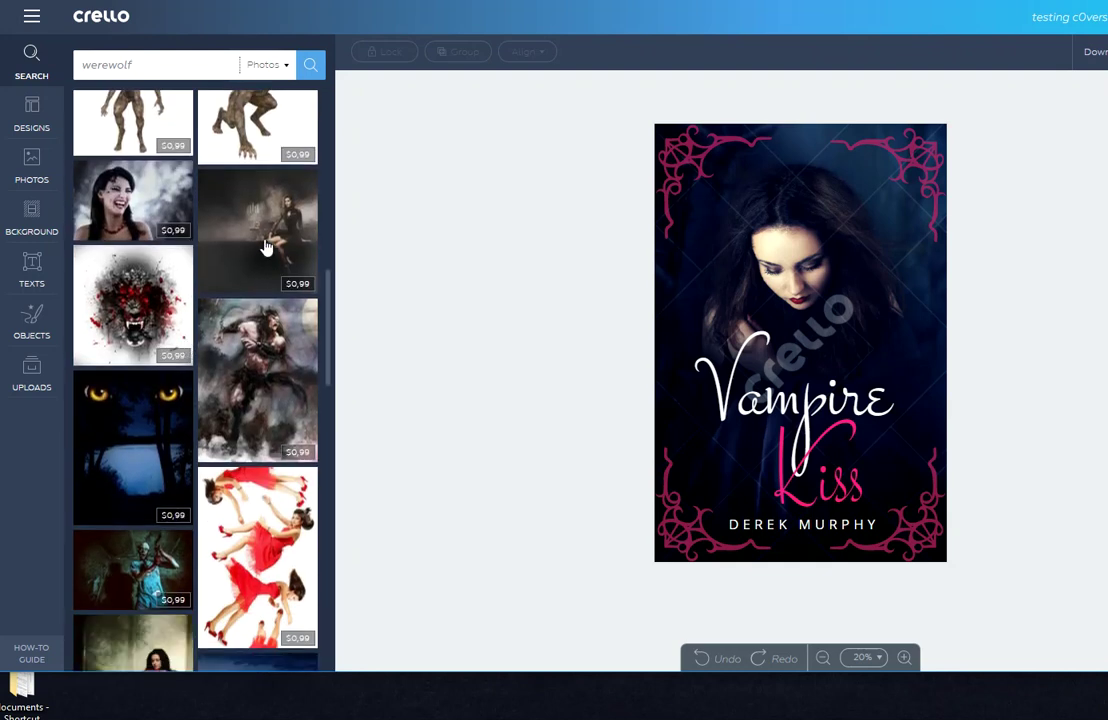
pyautogui.scroll(-1, 266, 255)
pyautogui.scroll(-3, 147, 360)
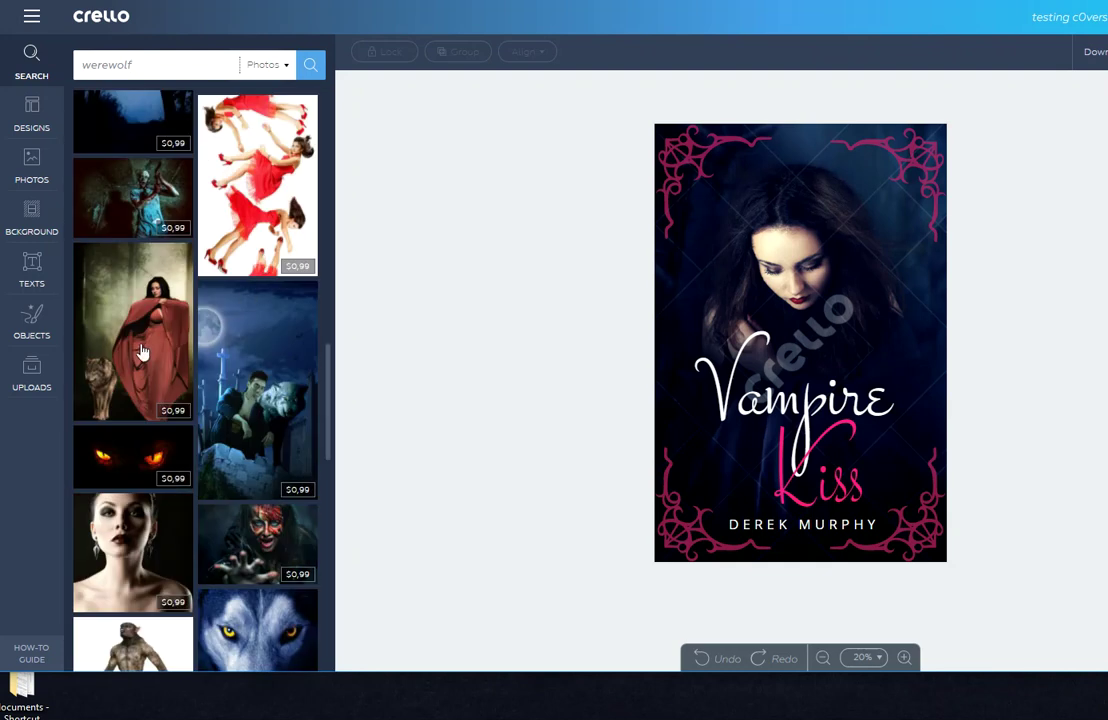
# Step: Place the red-cloak woman-and-wolf photo onto the cover
pyautogui.click(158, 339)
pyautogui.moveTo(158, 339); pyautogui.dragTo(735, 364)
pyautogui.click(781, 304)
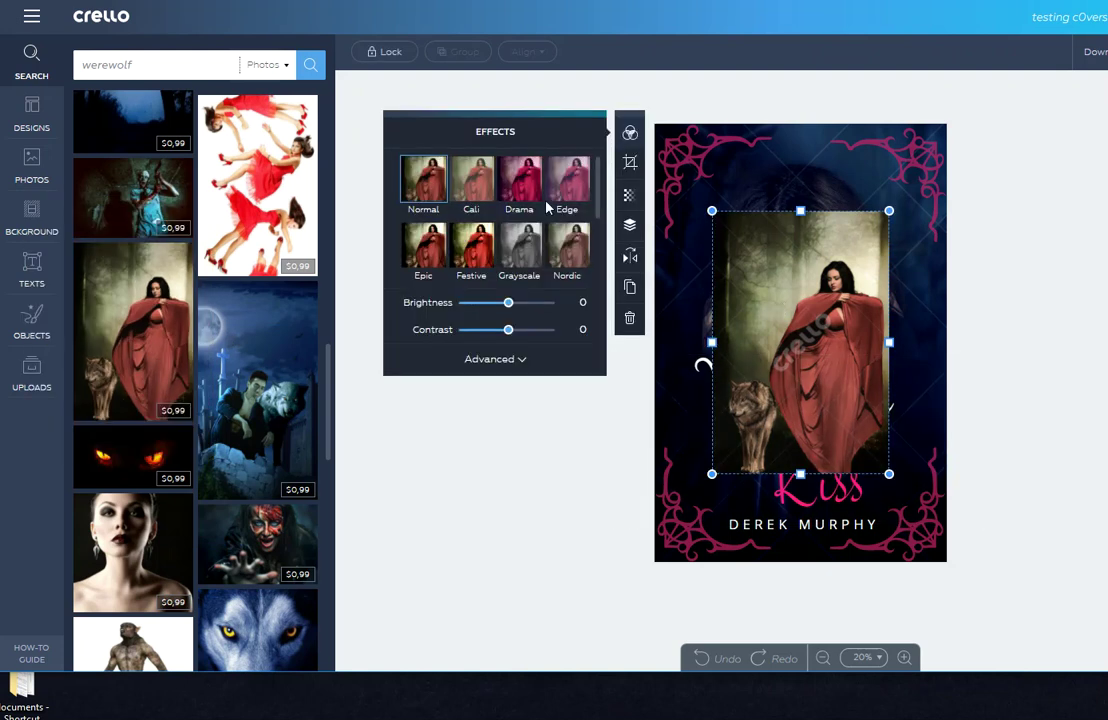
# Step: Try Drama and Grayscale, apply the Rosie filter, and stretch the photo to fill the cover
pyautogui.click(521, 183)
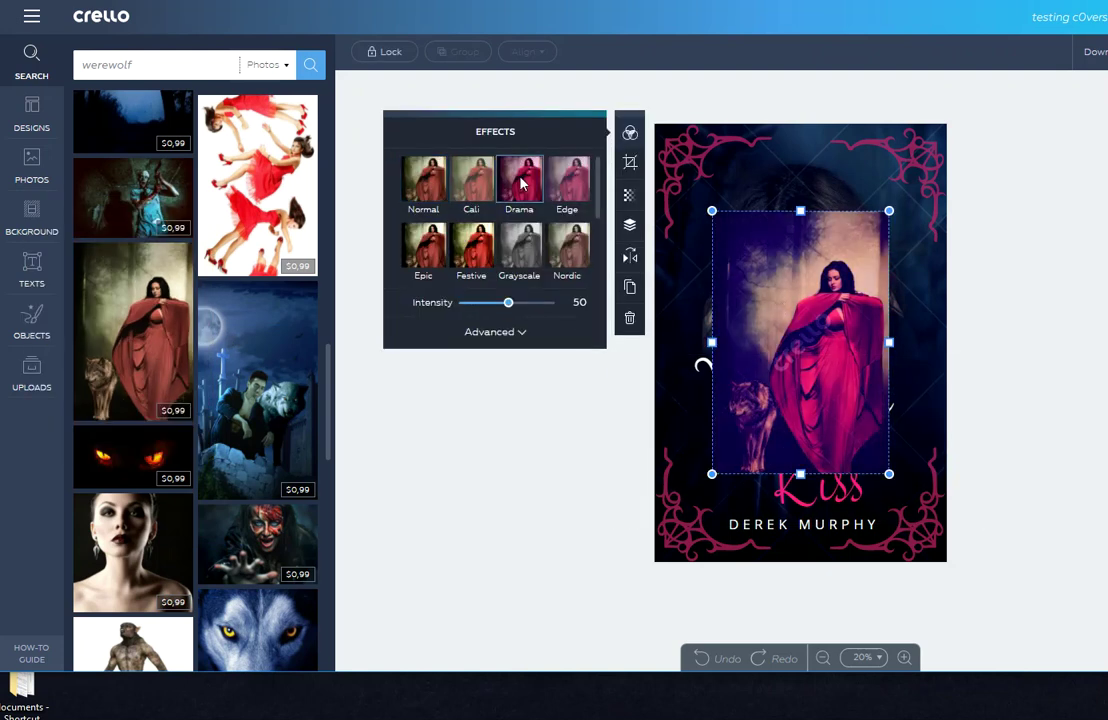
pyautogui.click(527, 250)
pyautogui.scroll(-1, 601, 244)
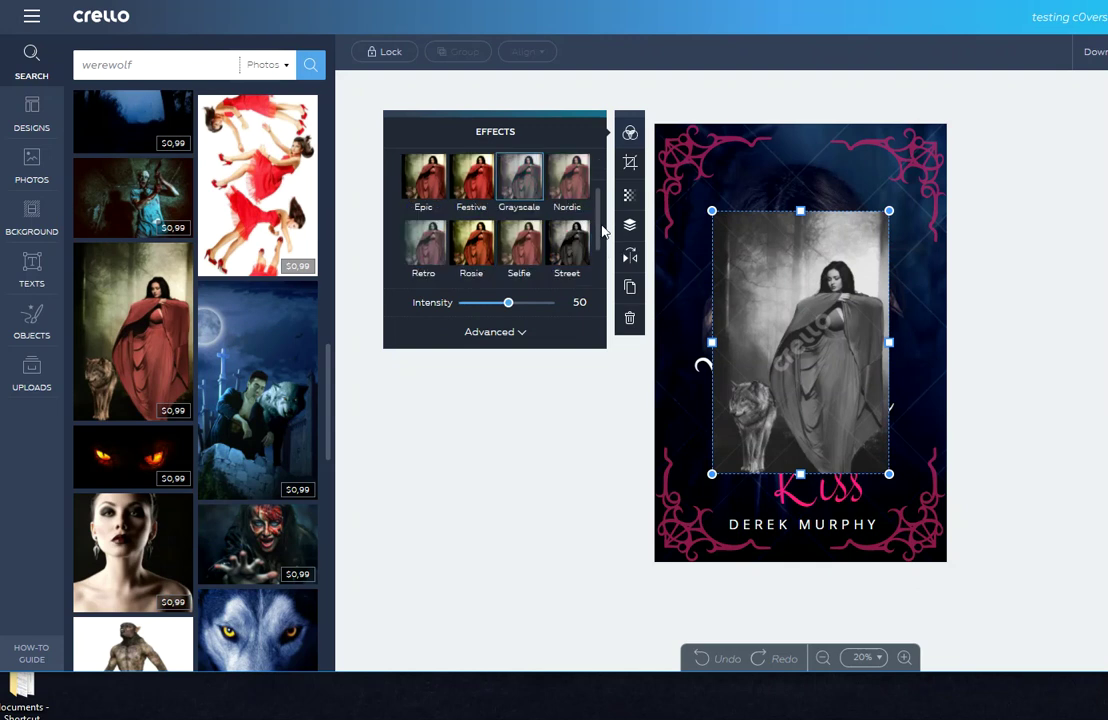
pyautogui.scroll(-1, 600, 237)
pyautogui.scroll(1, 598, 238)
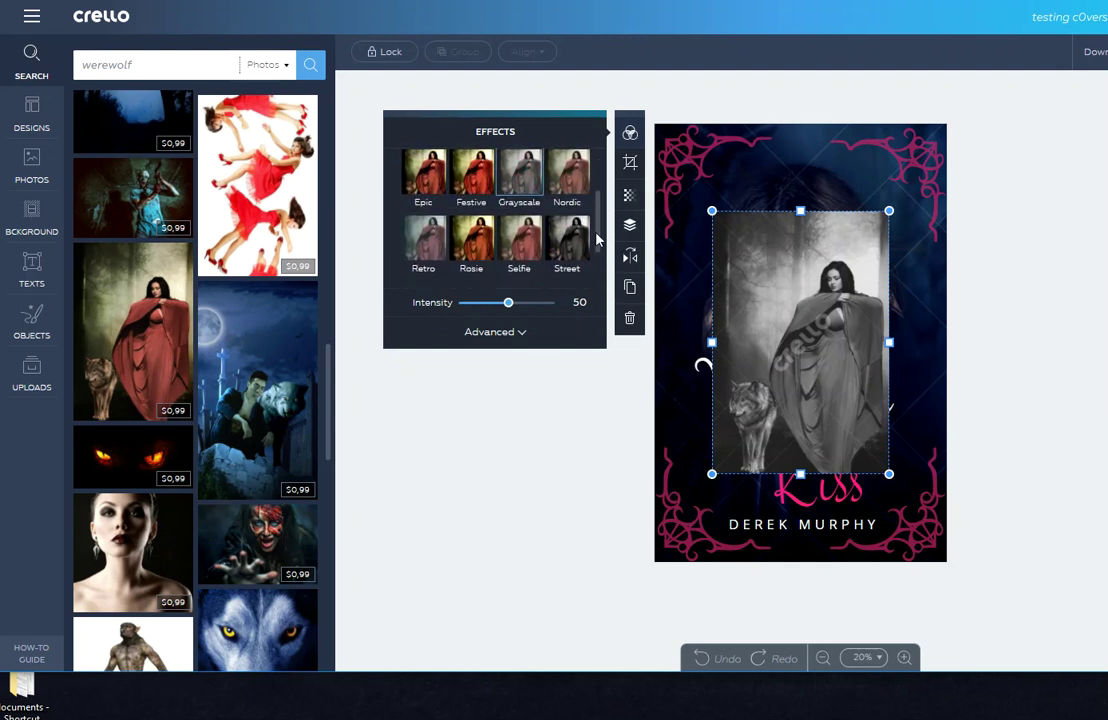
pyautogui.click(476, 245)
pyautogui.moveTo(711, 211); pyautogui.dragTo(651, 120)
pyautogui.moveTo(889, 475); pyautogui.dragTo(950, 566)
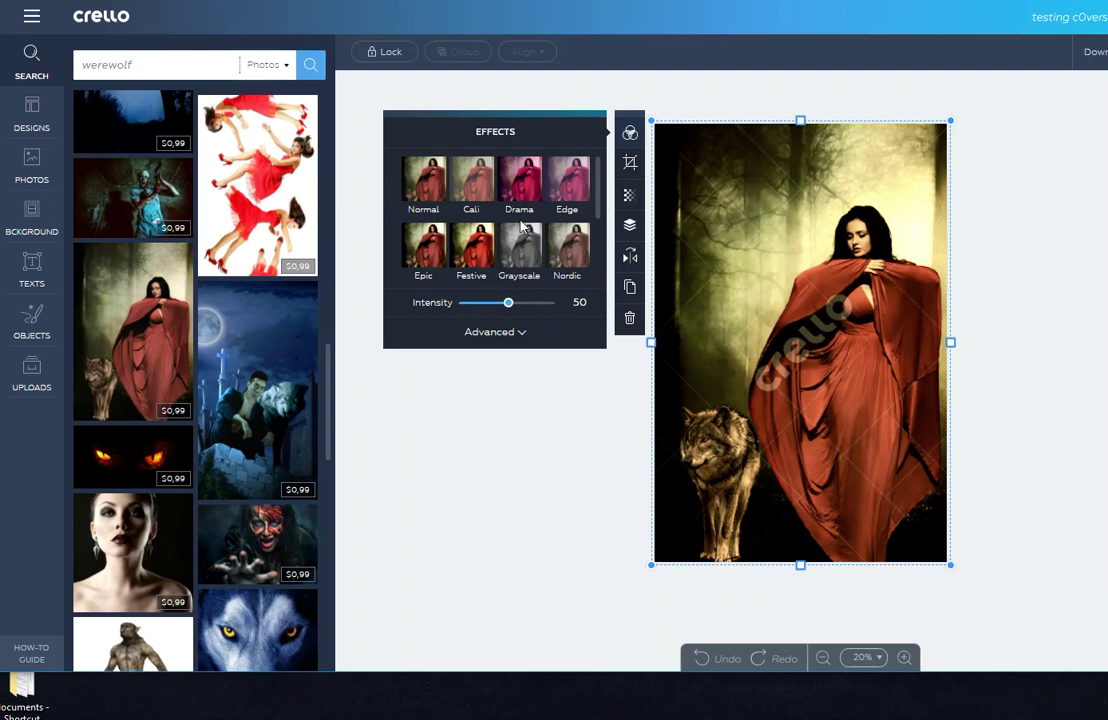
# Step: Send the large red-cloak photo to the back and delete its smaller copy
pyautogui.click(630, 226)
pyautogui.click(563, 256)
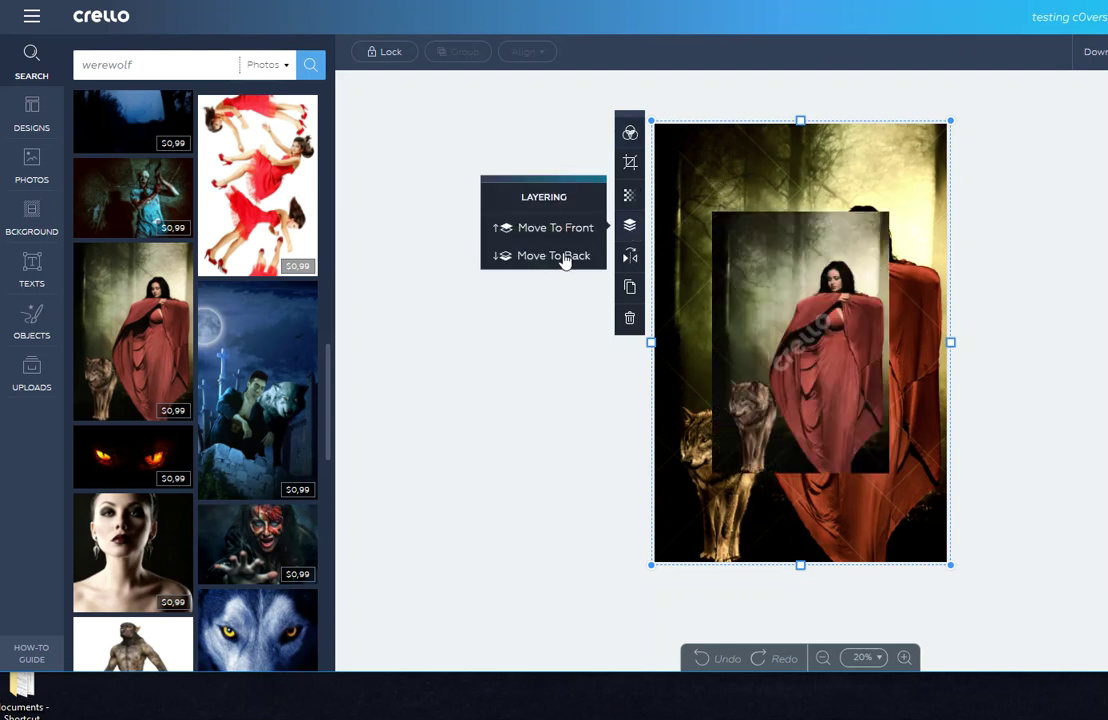
pyautogui.click(563, 256)
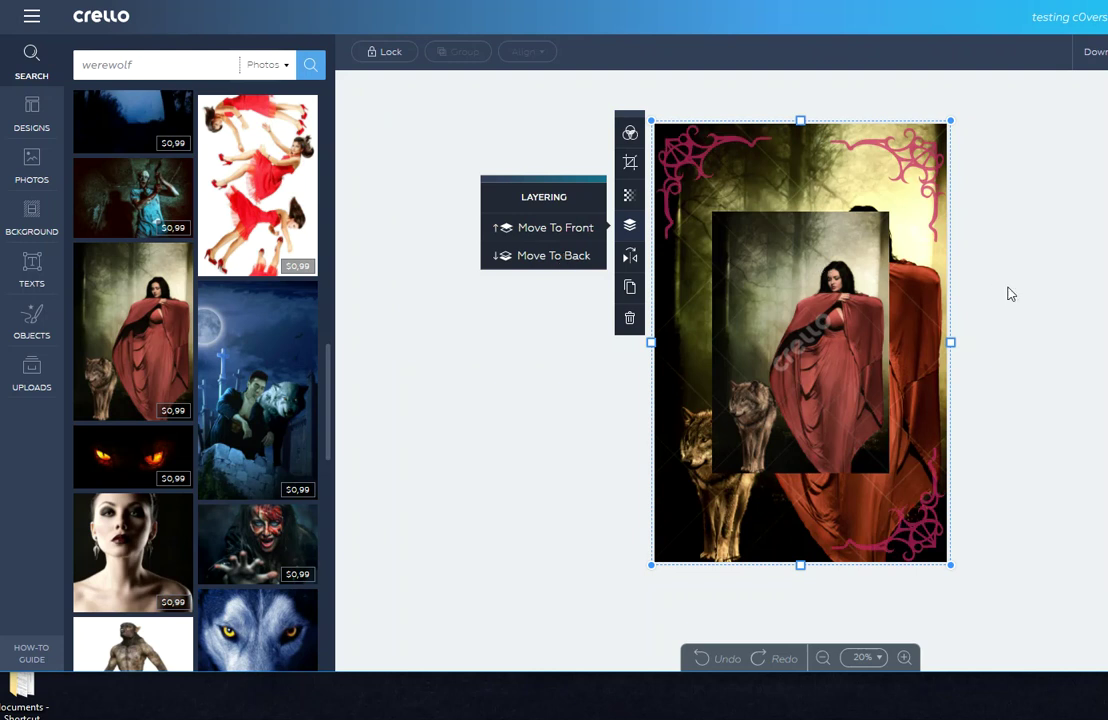
pyautogui.click(785, 307)
pyautogui.press('Delete')
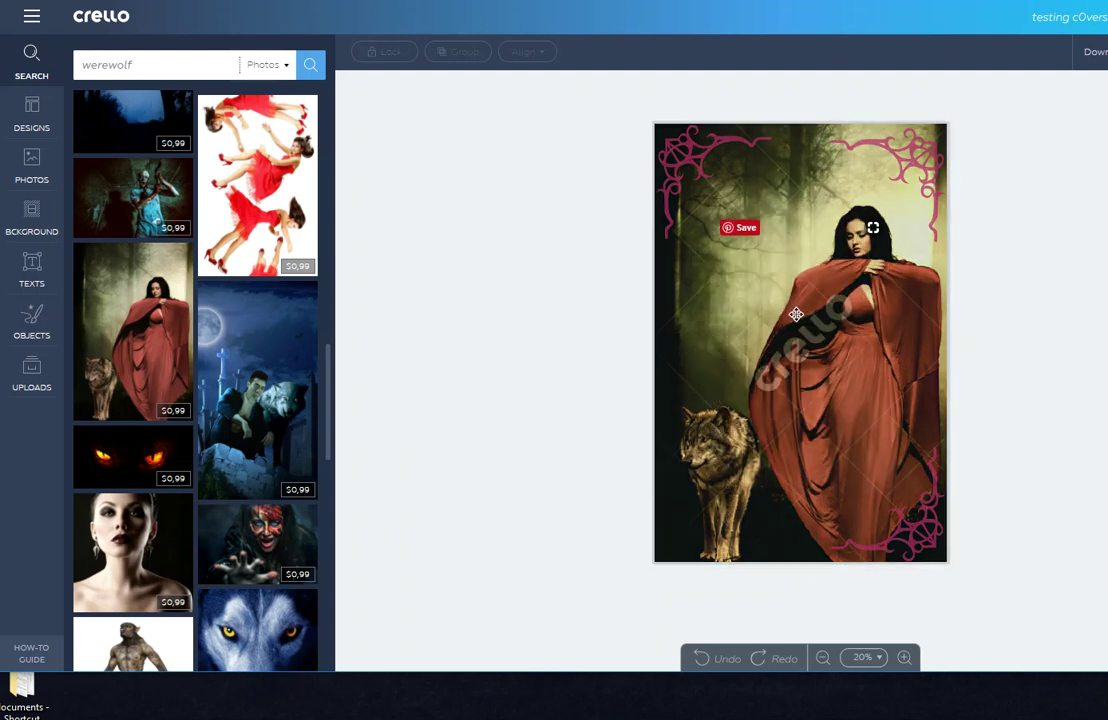
# Step: Move the red-cloak photo behind the pink frame and Vampire Kiss image, leaving its crop unchanged
pyautogui.click(698, 276)
pyautogui.click(707, 296)
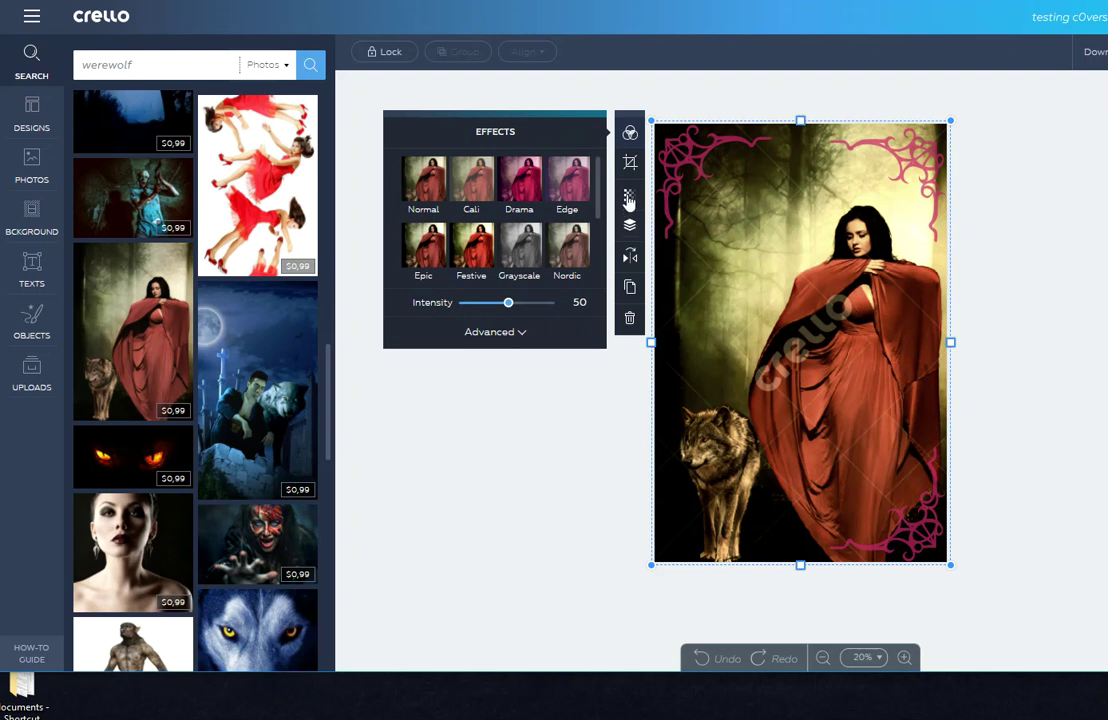
pyautogui.click(630, 227)
pyautogui.click(558, 259)
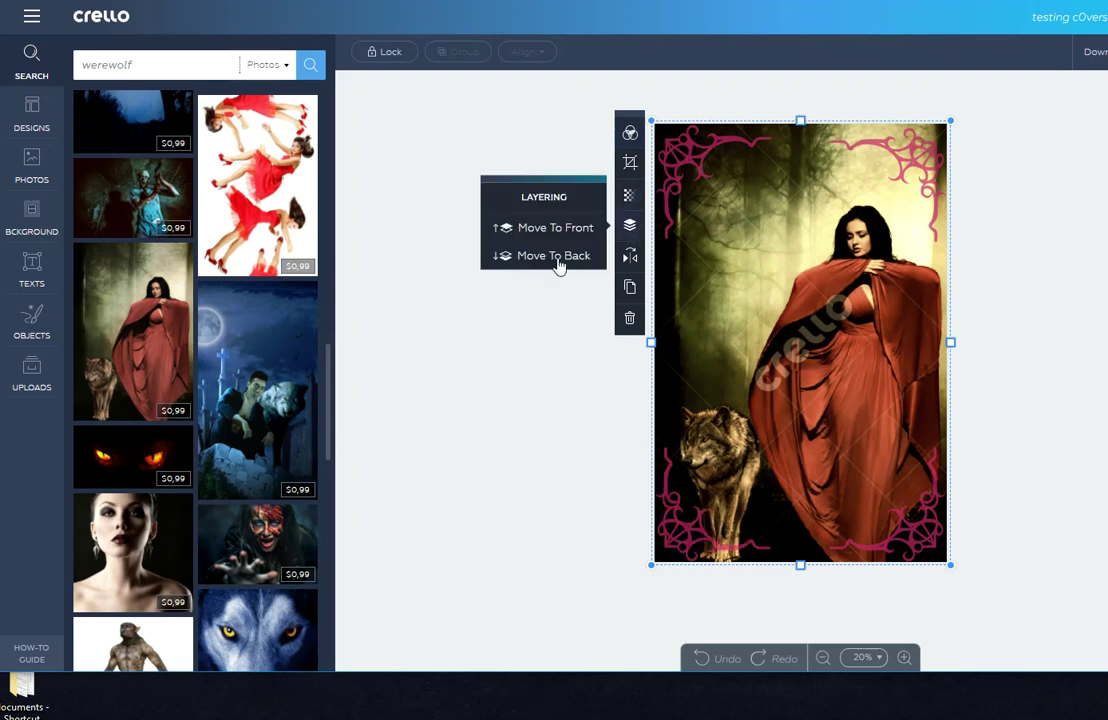
pyautogui.click(558, 258)
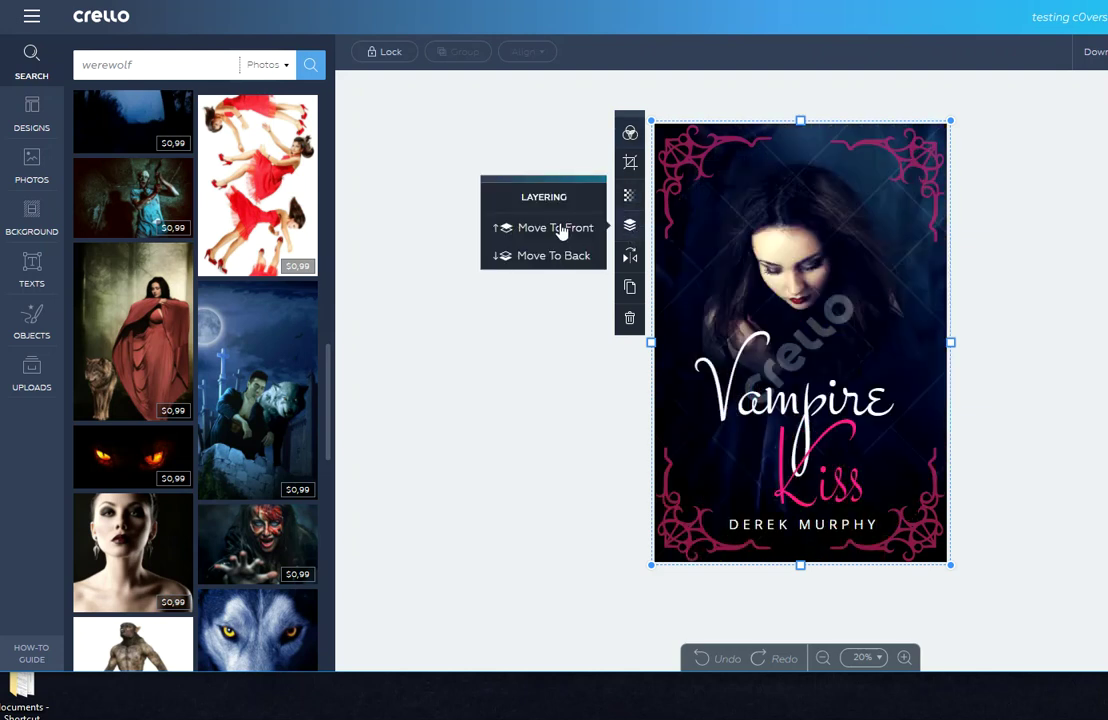
pyautogui.doubleClick(822, 254)
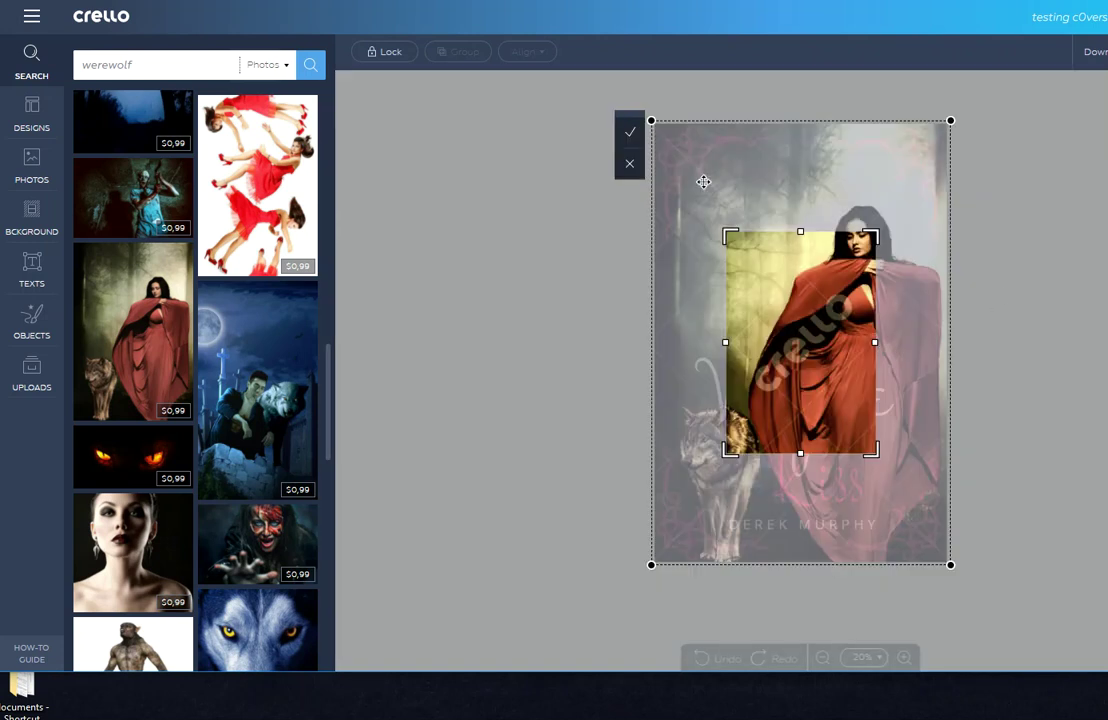
pyautogui.click(630, 168)
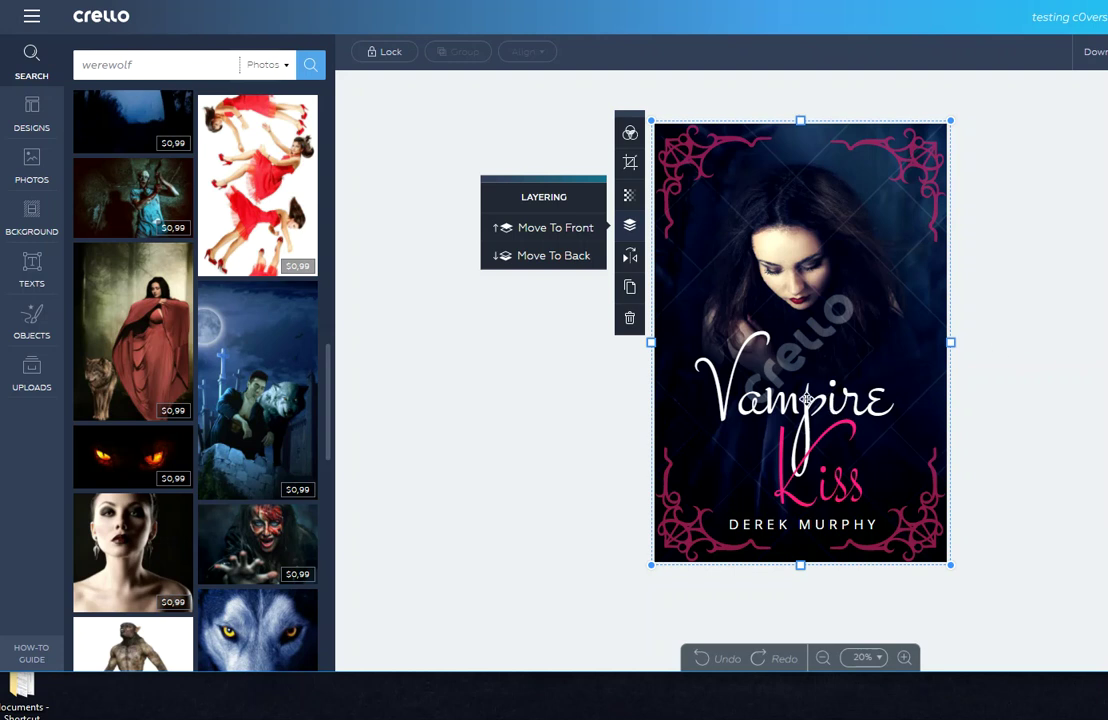
pyautogui.click(1029, 505)
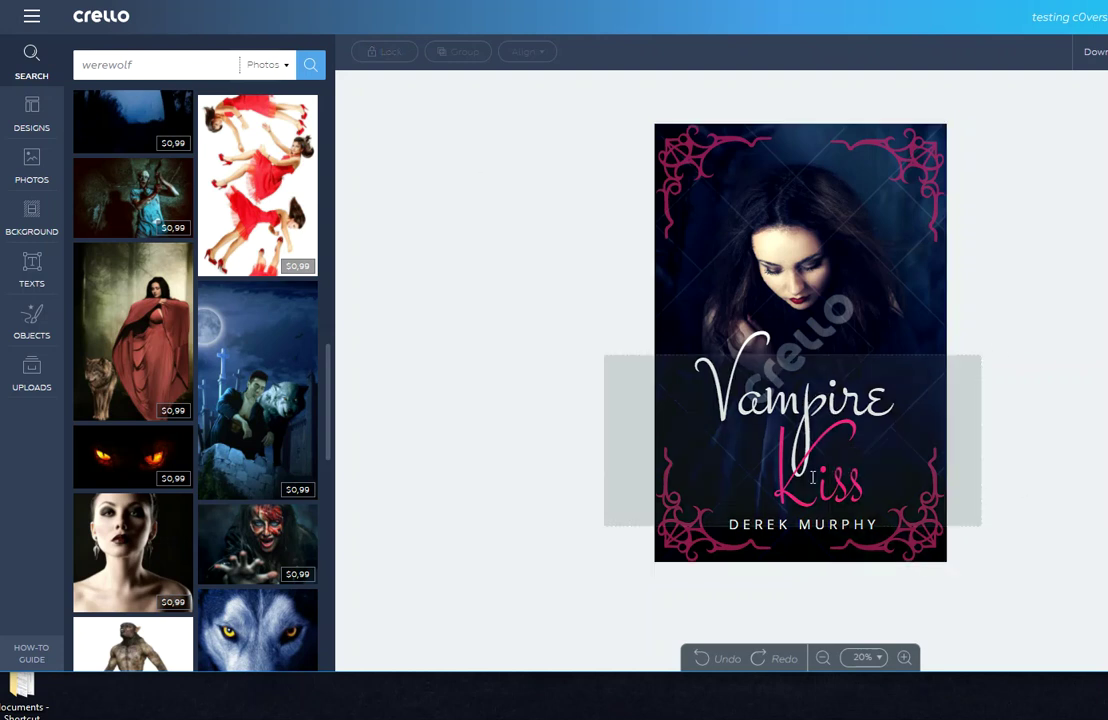
pyautogui.click(813, 478)
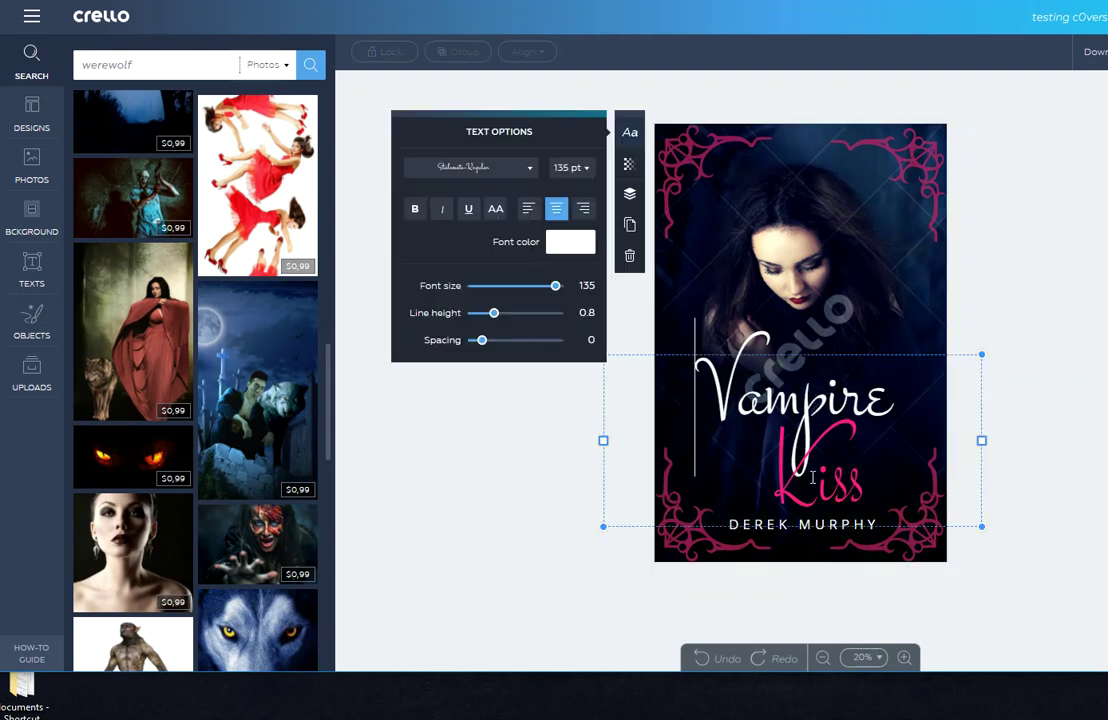
pyautogui.click(528, 169)
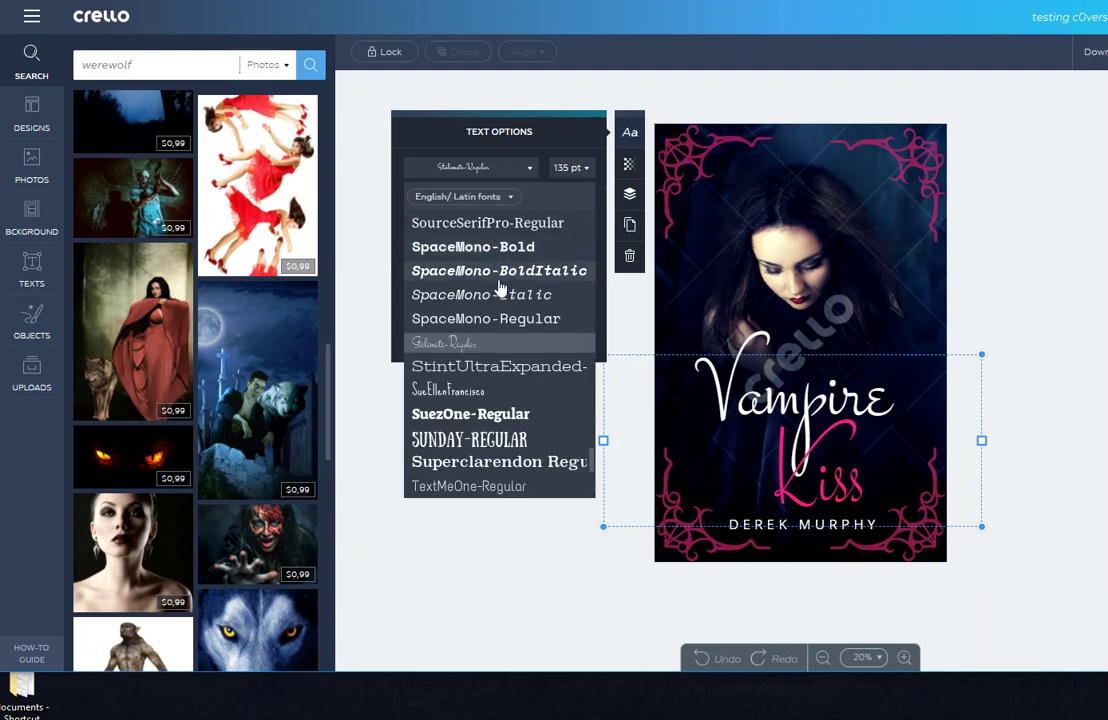
pyautogui.scroll(-5, 505, 340)
pyautogui.scroll(-8, 509, 368)
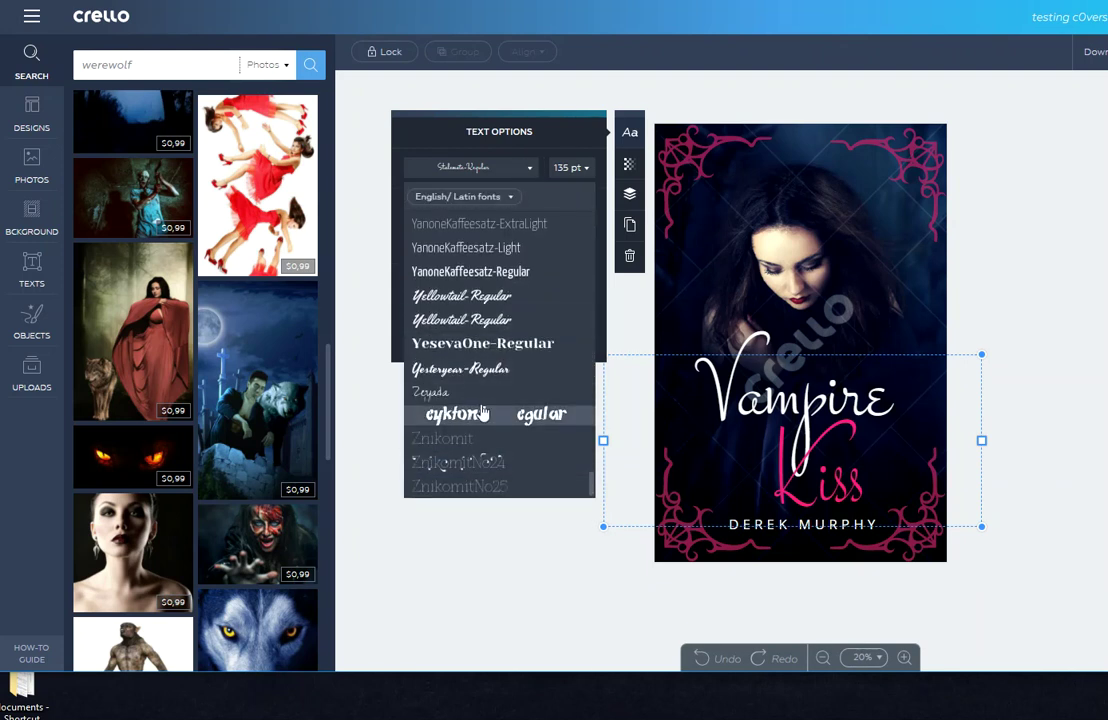
pyautogui.scroll(15, 470, 260)
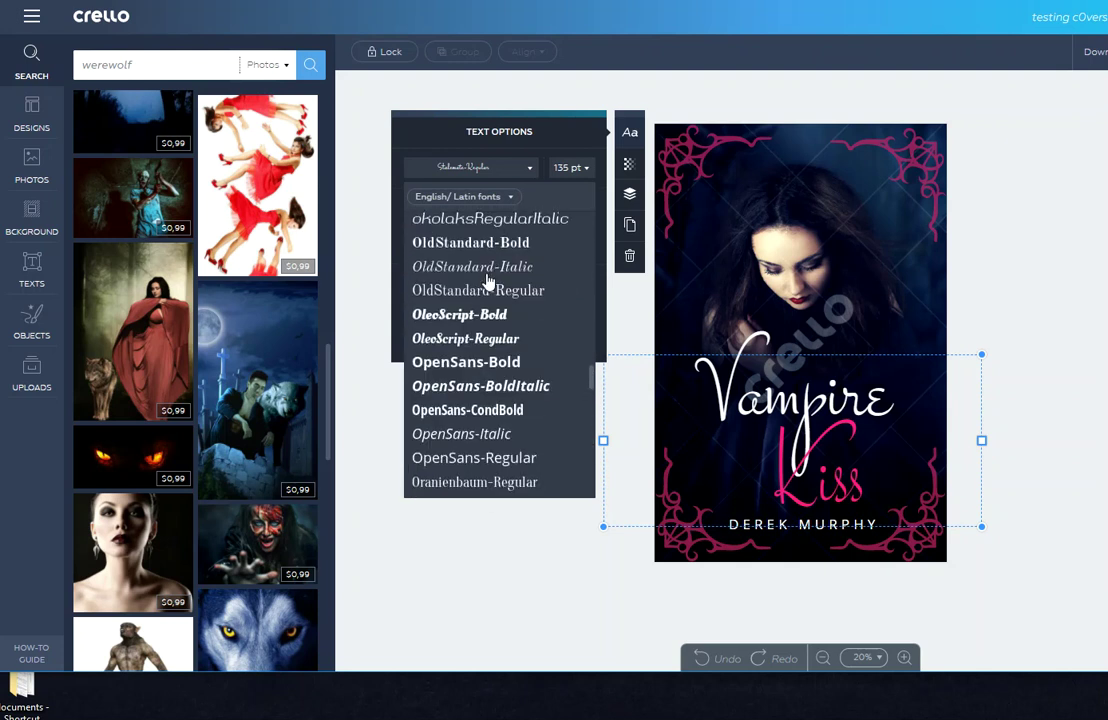
pyautogui.scroll(10, 488, 282)
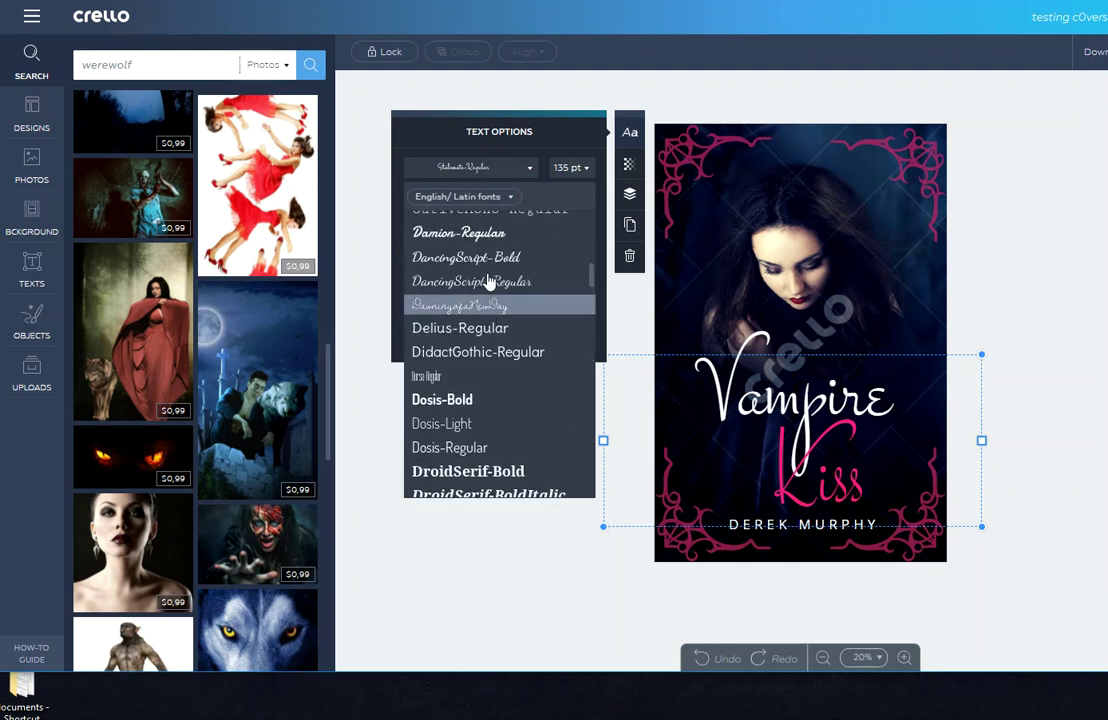
pyautogui.scroll(3, 488, 280)
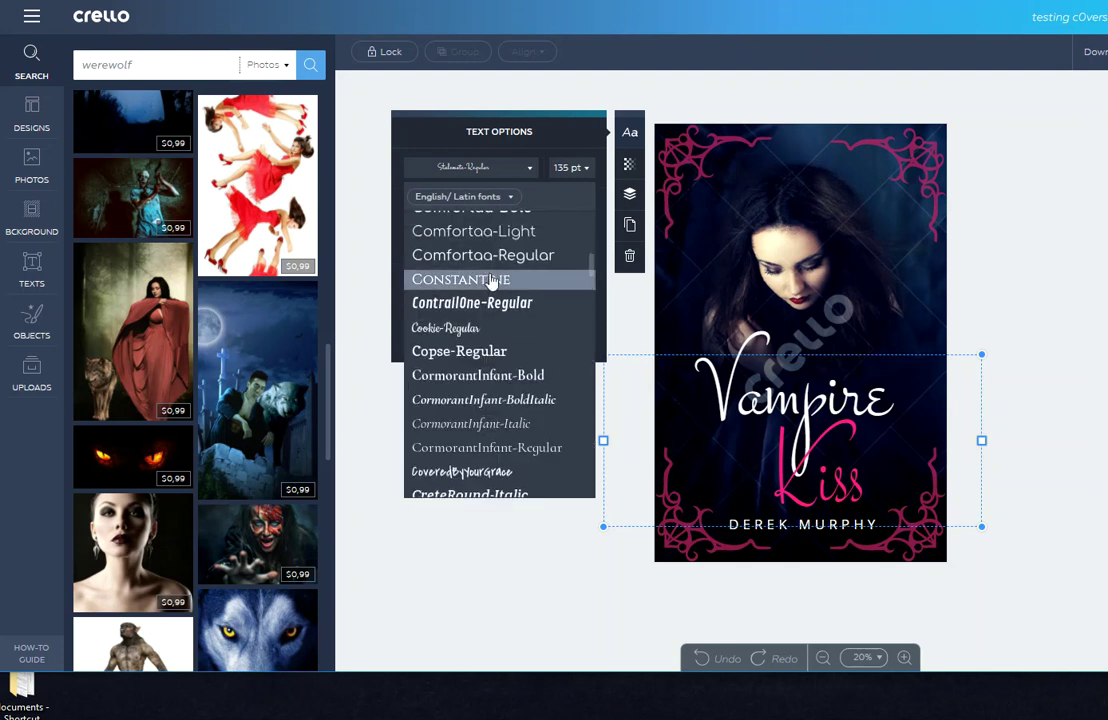
pyautogui.scroll(15, 490, 280)
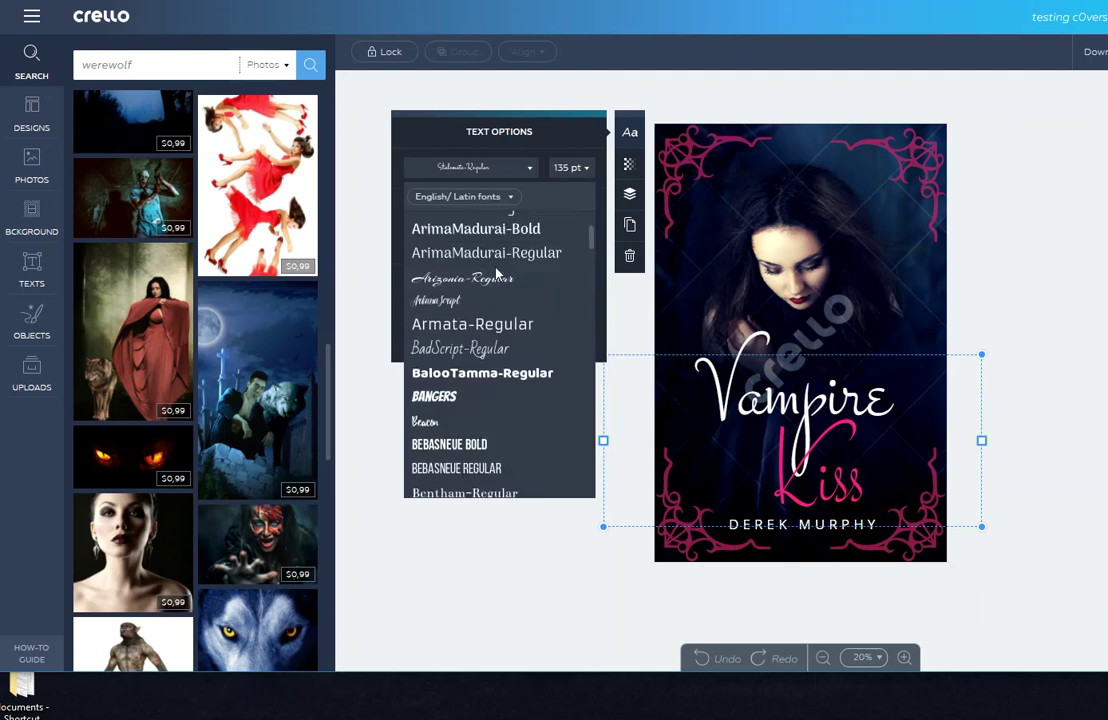
pyautogui.scroll(5, 497, 273)
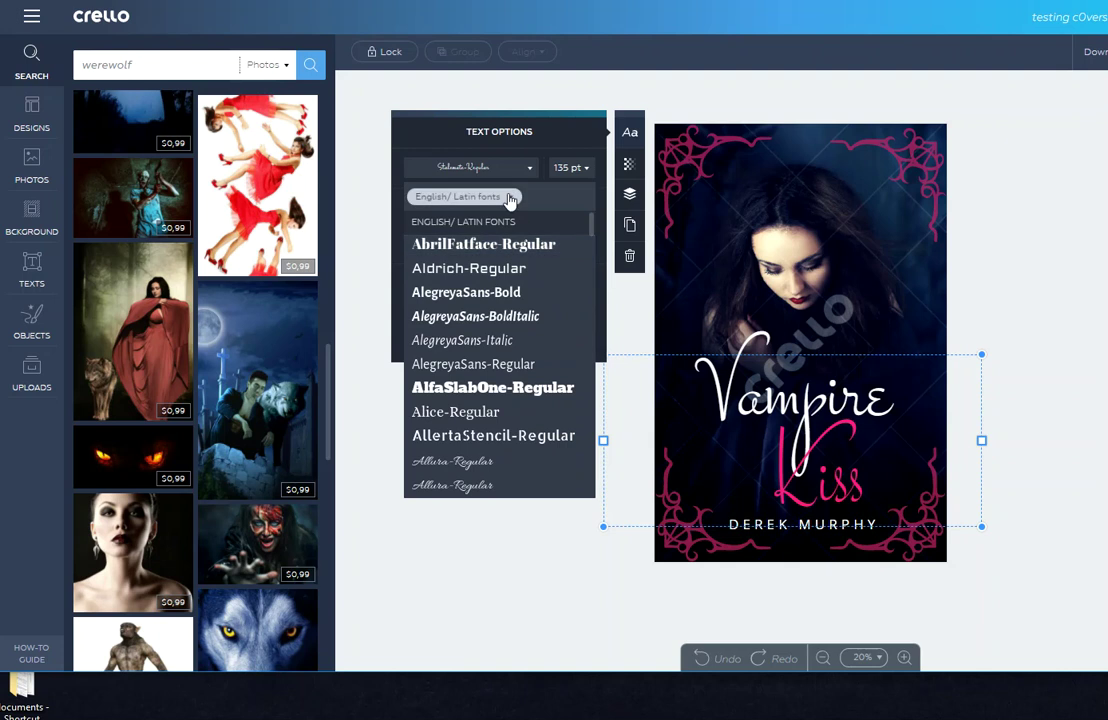
pyautogui.scroll(-5, 480, 345)
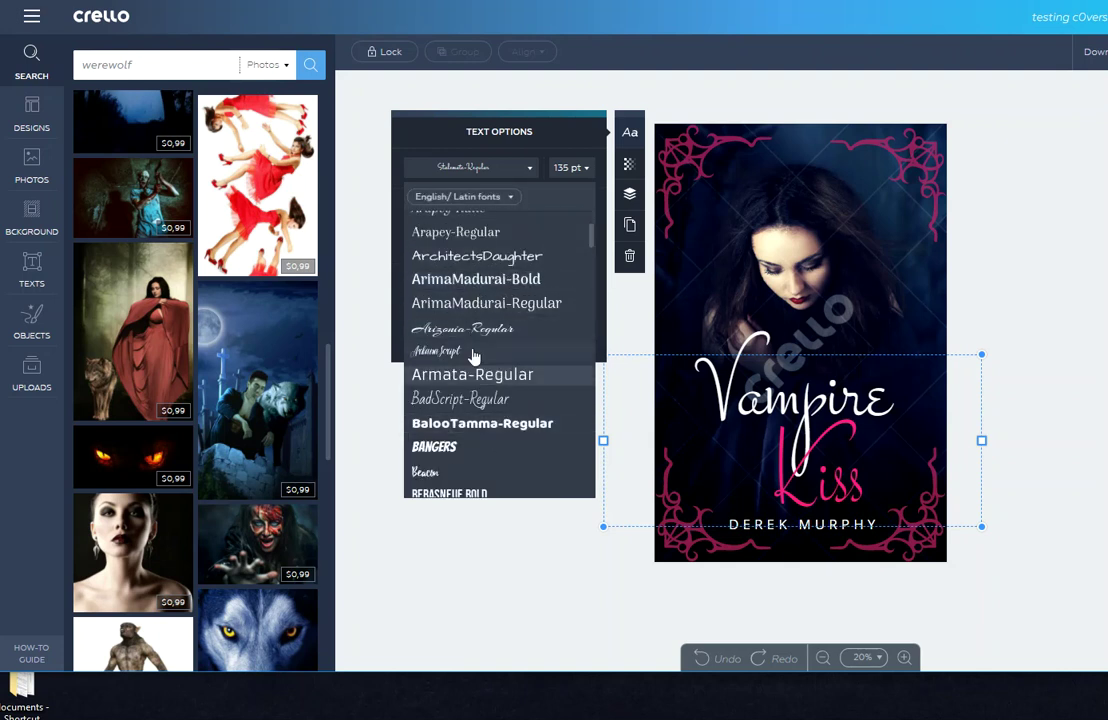
pyautogui.scroll(-8, 480, 380)
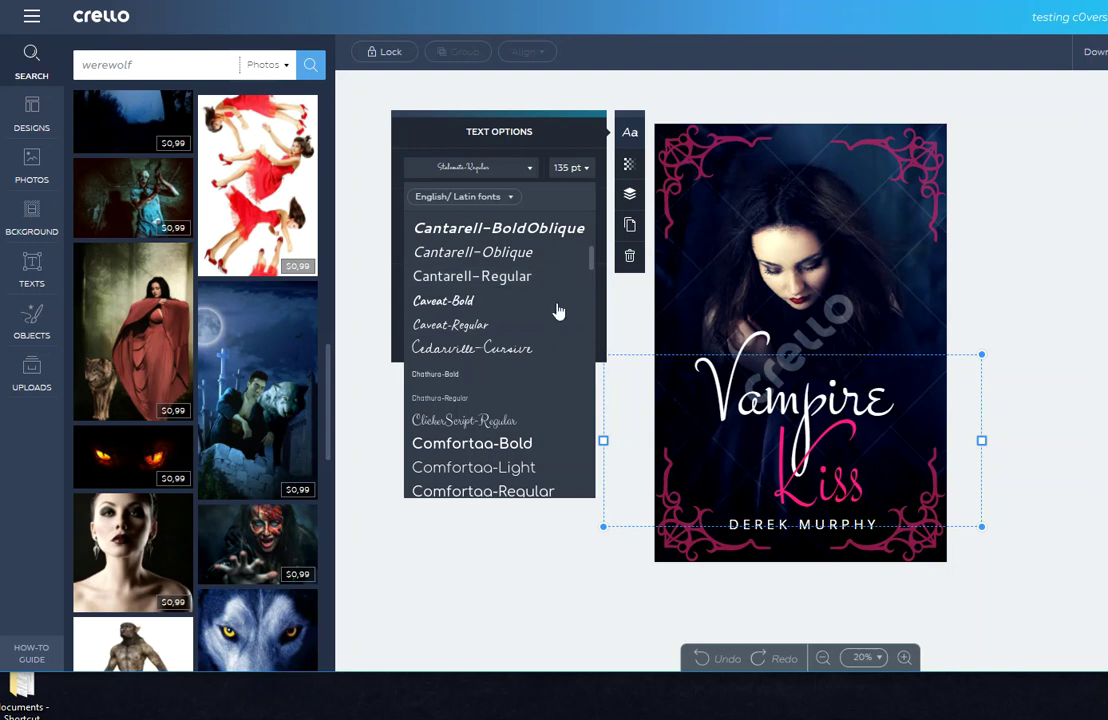
pyautogui.scroll(-10, 490, 360)
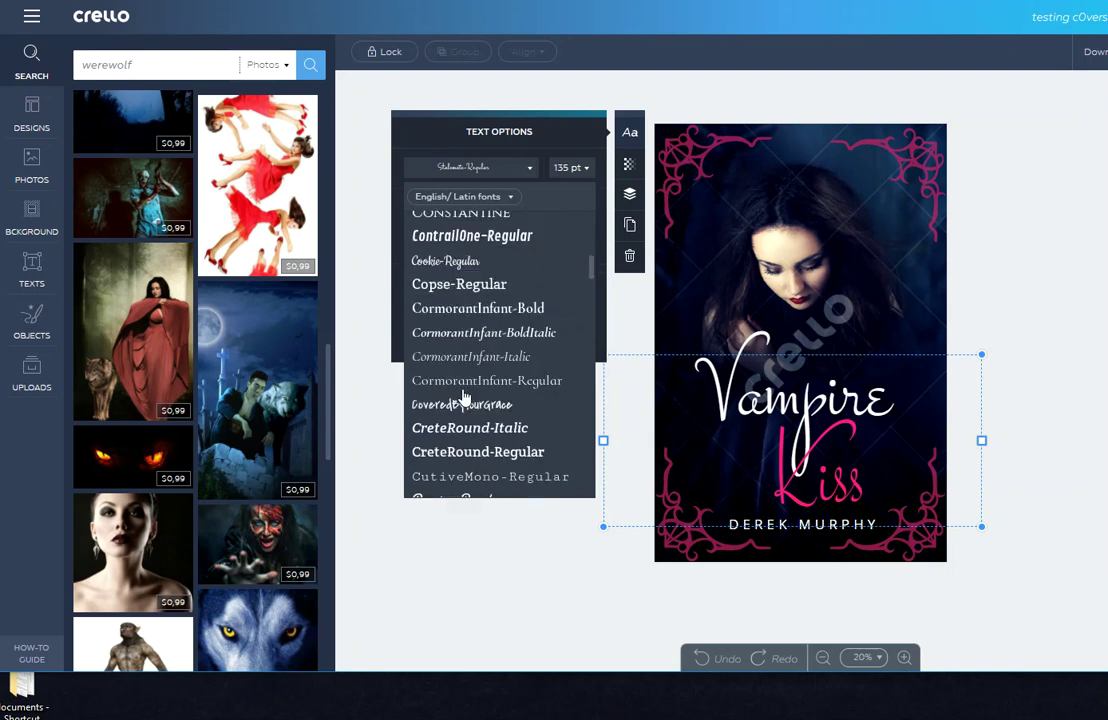
pyautogui.click(510, 199)
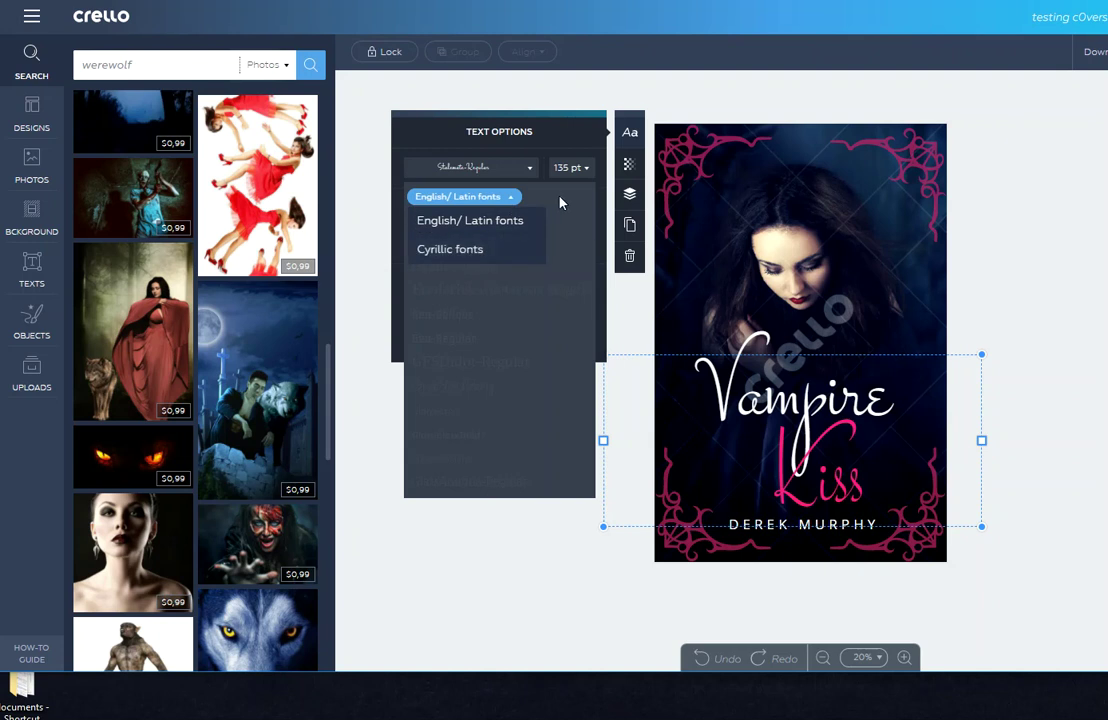
pyautogui.click(503, 218)
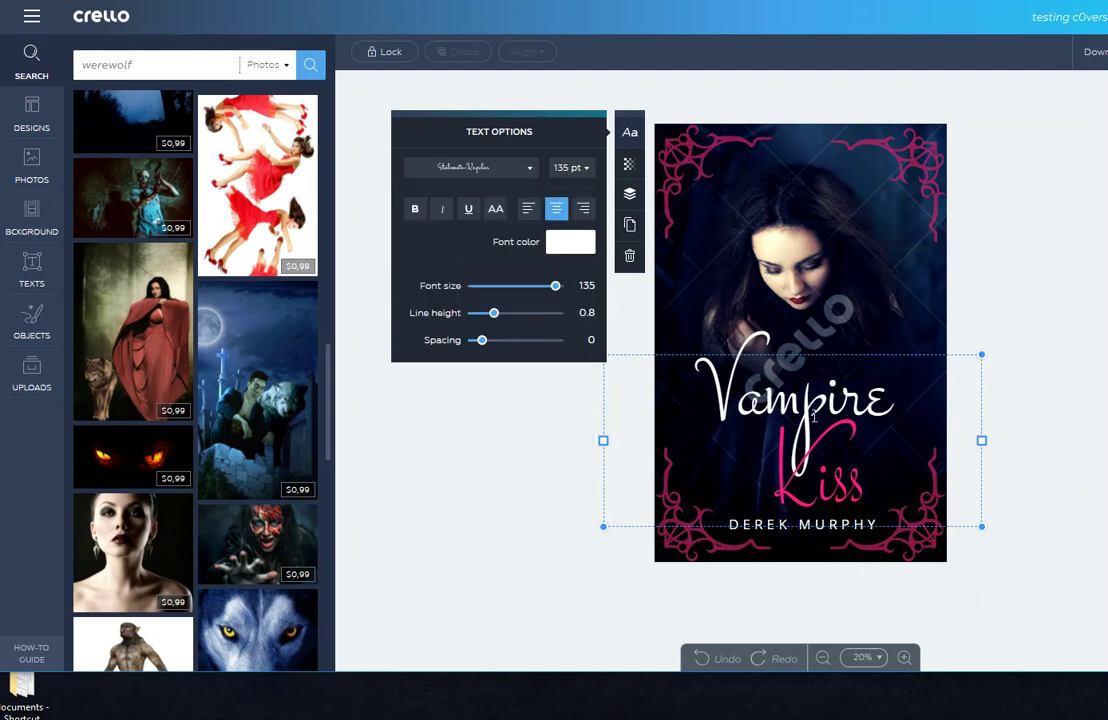
# Step: Enlarge the Vampire Kiss title to 142 pt with letter spacing 1 and line height 0.9
pyautogui.click(811, 393)
pyautogui.moveTo(981, 354); pyautogui.dragTo(991, 329)
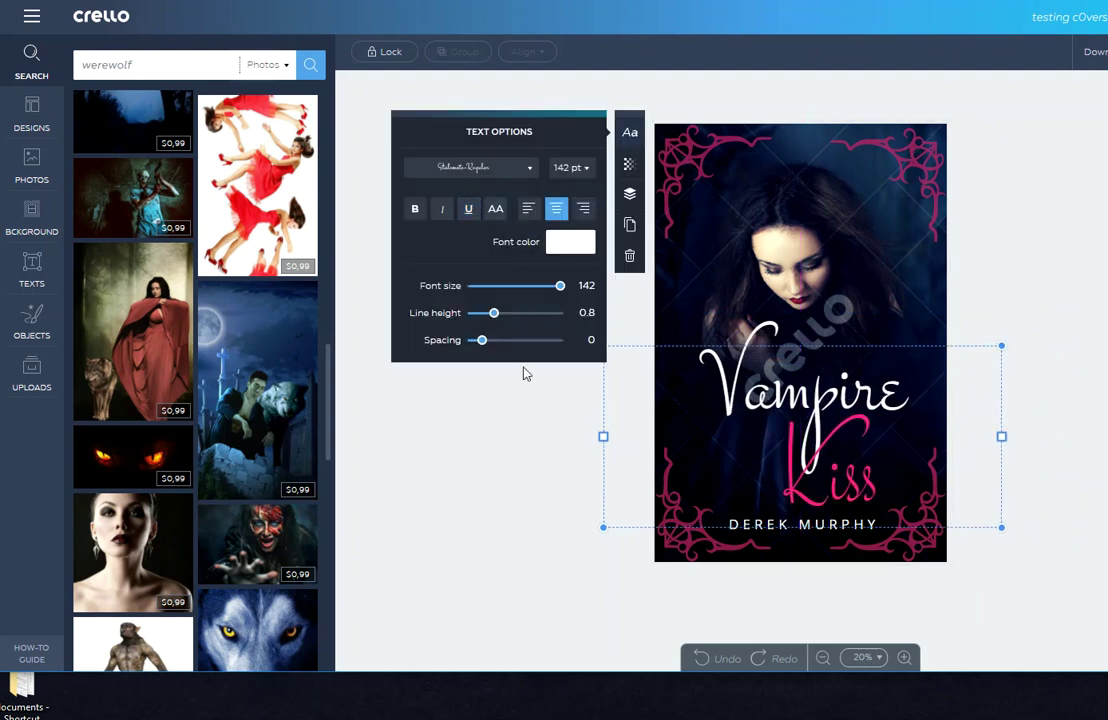
pyautogui.click(843, 461)
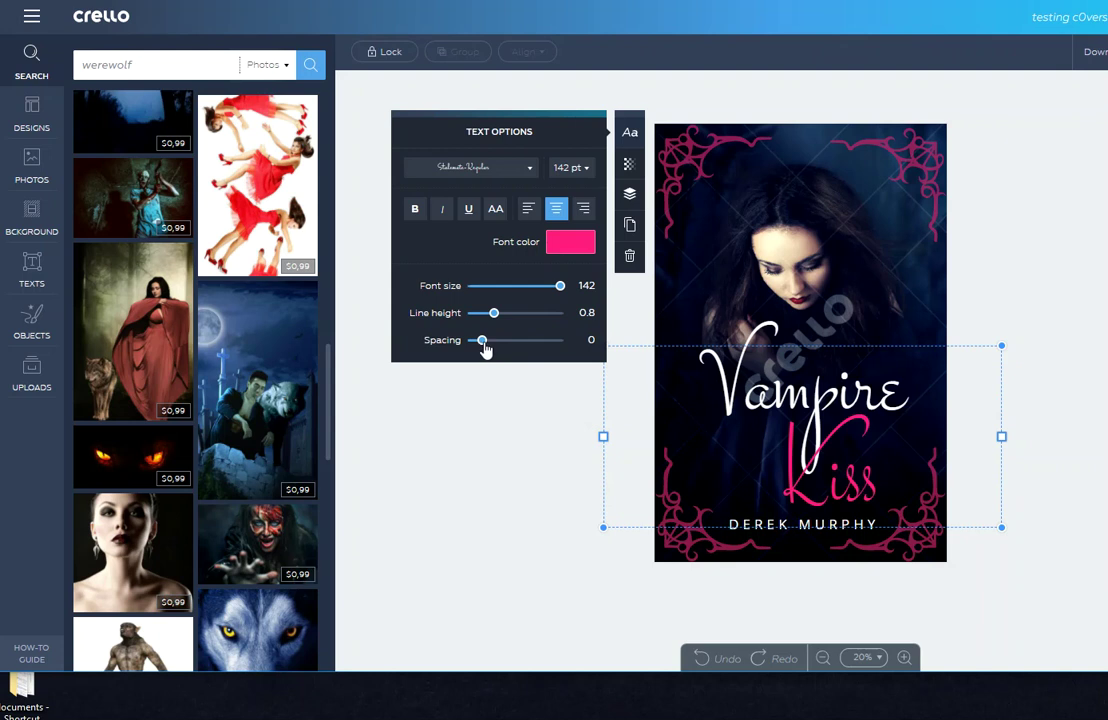
pyautogui.moveTo(484, 345)
pyautogui.mouseDown()
pyautogui.moveTo(509, 351)
pyautogui.moveTo(457, 357)
pyautogui.moveTo(497, 361)
pyautogui.moveTo(483, 368)
pyautogui.mouseUp()
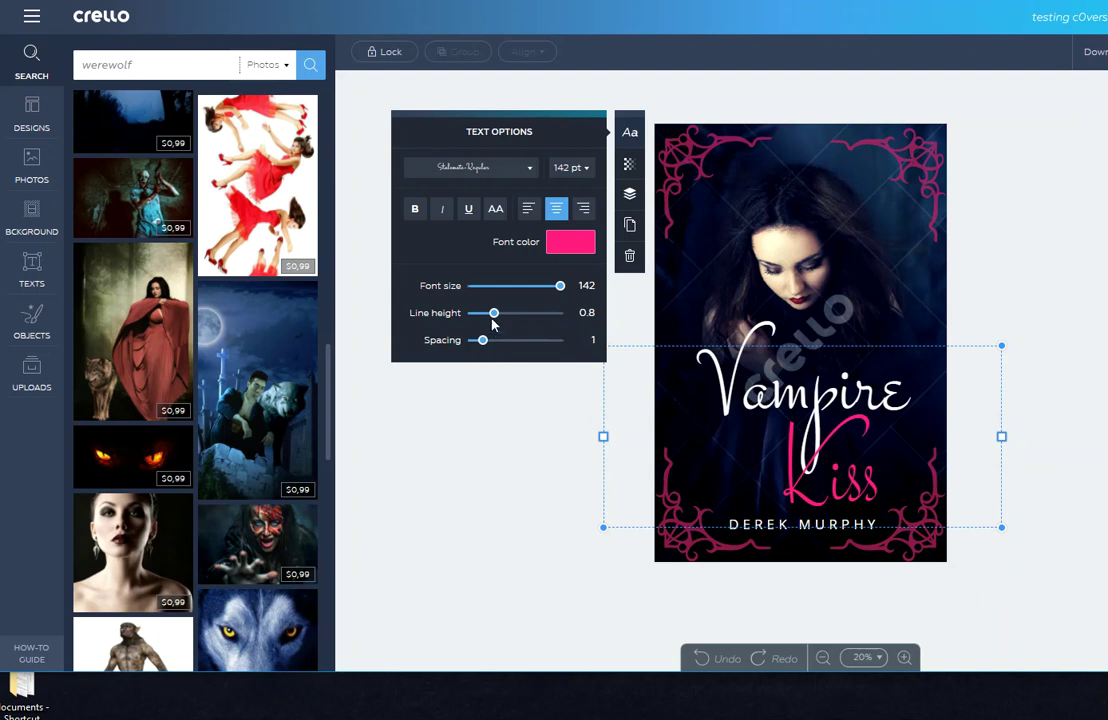
pyautogui.moveTo(492, 322)
pyautogui.mouseDown()
pyautogui.moveTo(477, 322)
pyautogui.moveTo(505, 327)
pyautogui.moveTo(477, 326)
pyautogui.moveTo(502, 329)
pyautogui.moveTo(492, 339)
pyautogui.mouseUp()
pyautogui.click(831, 579)
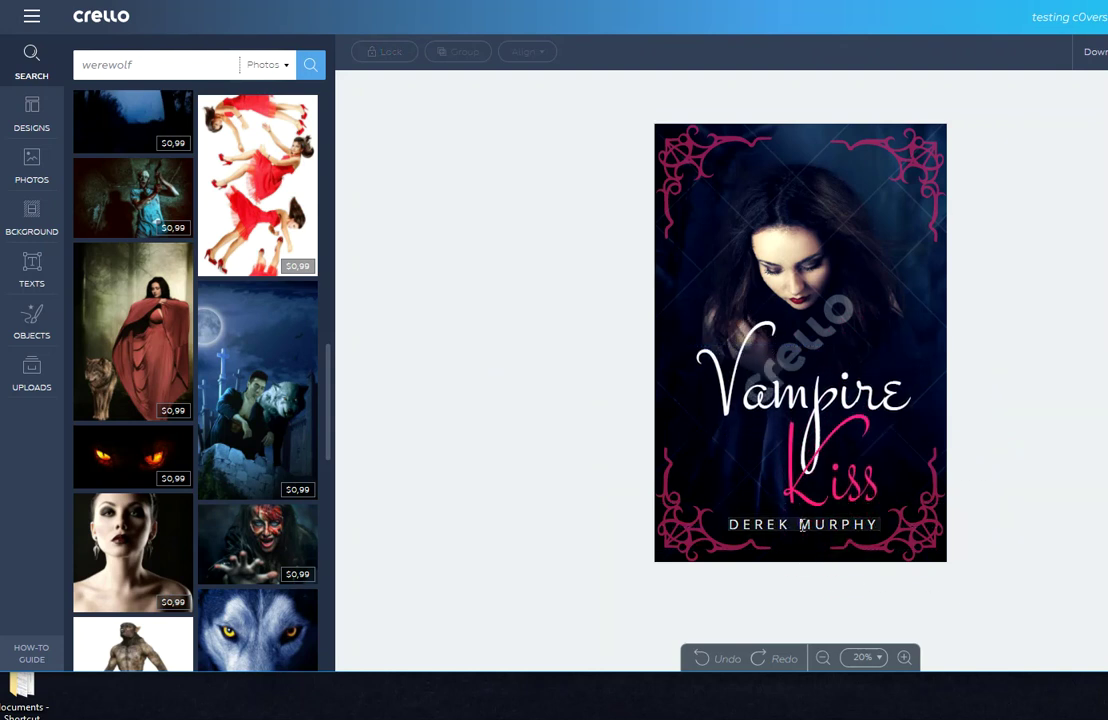
pyautogui.doubleClick(838, 524)
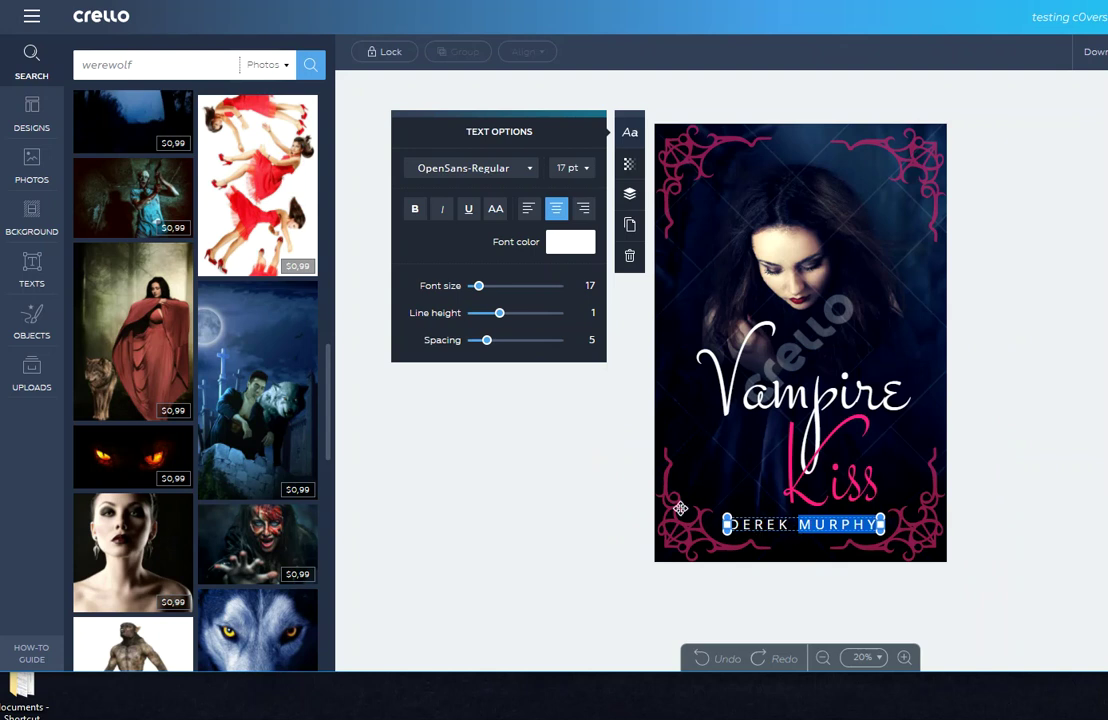
pyautogui.moveTo(487, 345)
pyautogui.mouseDown()
pyautogui.moveTo(460, 346)
pyautogui.moveTo(490, 351)
pyautogui.moveTo(481, 357)
pyautogui.mouseUp()
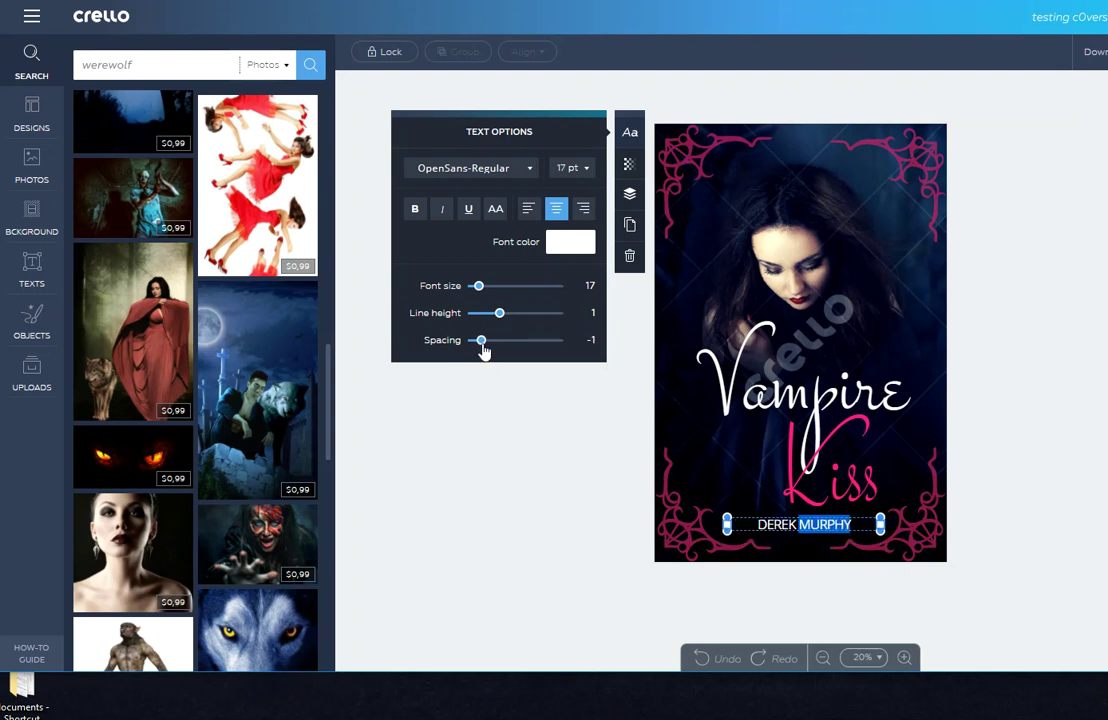
pyautogui.moveTo(483, 351); pyautogui.dragTo(489, 351)
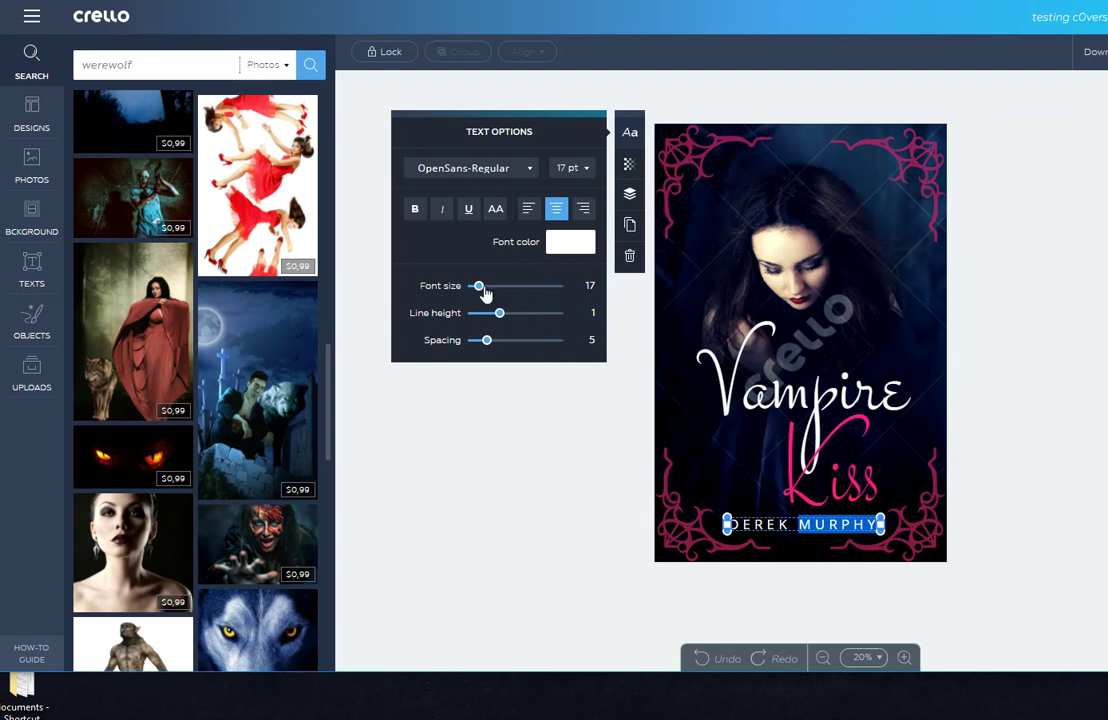
pyautogui.moveTo(478, 286)
pyautogui.mouseDown()
pyautogui.moveTo(507, 287)
pyautogui.moveTo(477, 287)
pyautogui.moveTo(479, 300)
pyautogui.mouseUp()
# Step: Show the Borders collection in the Objects library
pyautogui.click(1040, 381)
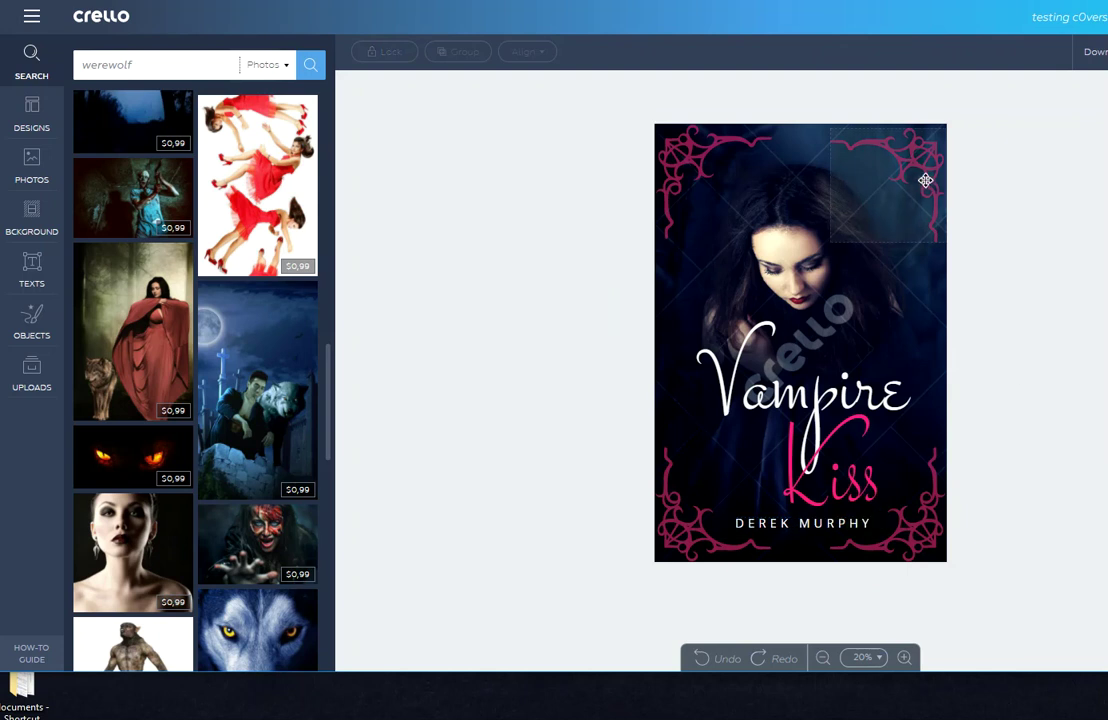
pyautogui.click(925, 180)
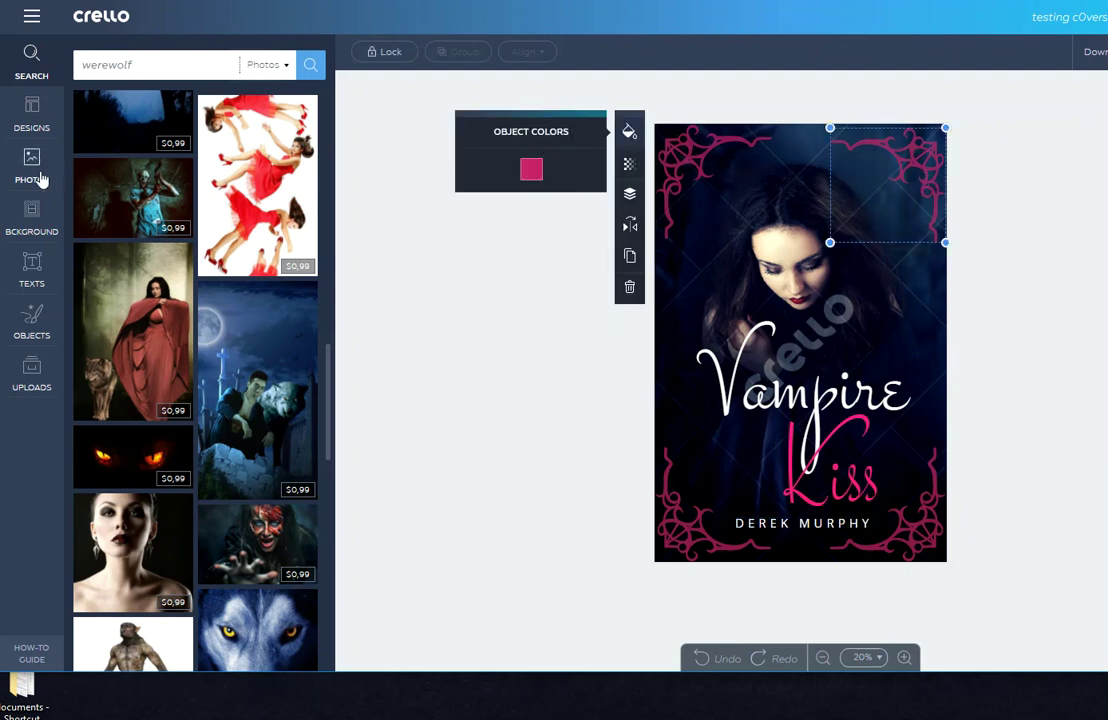
pyautogui.click(33, 337)
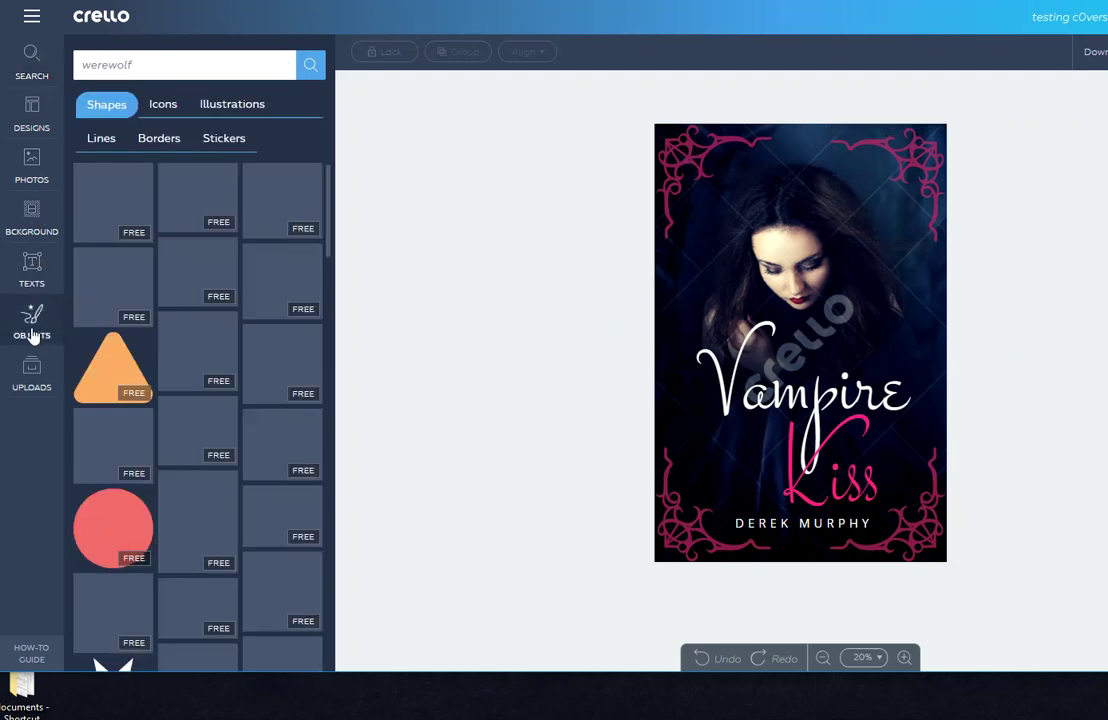
pyautogui.click(159, 140)
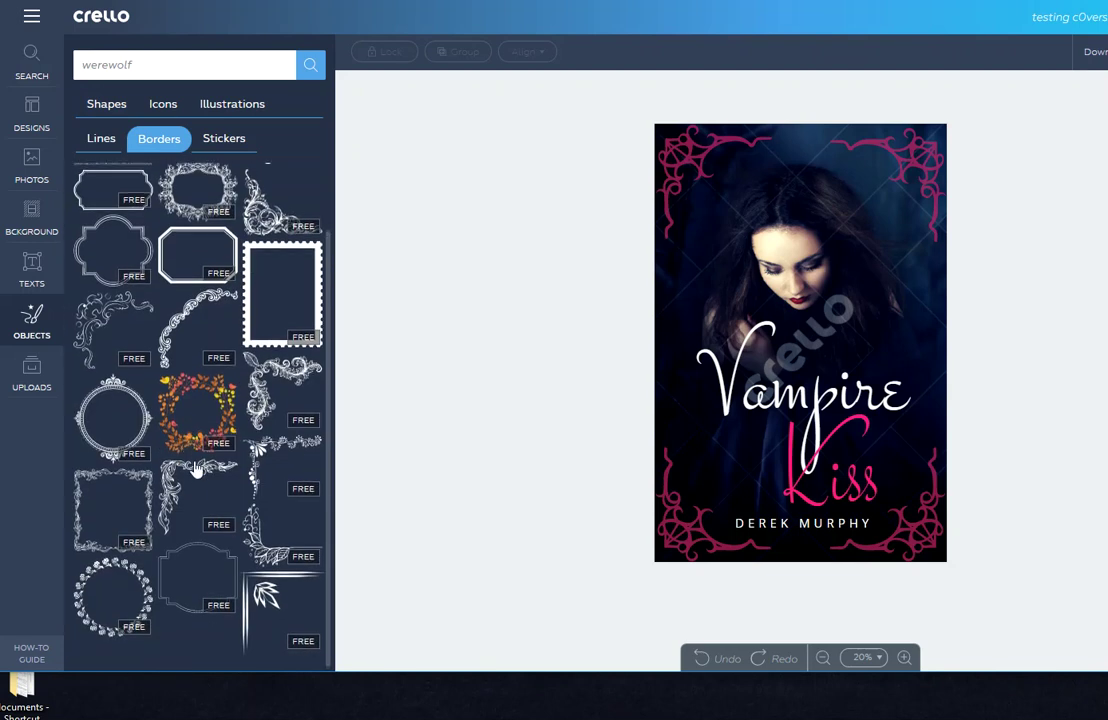
# Step: Set the top-right pink corner ornament's transparency to 100, fully opaque
pyautogui.click(925, 161)
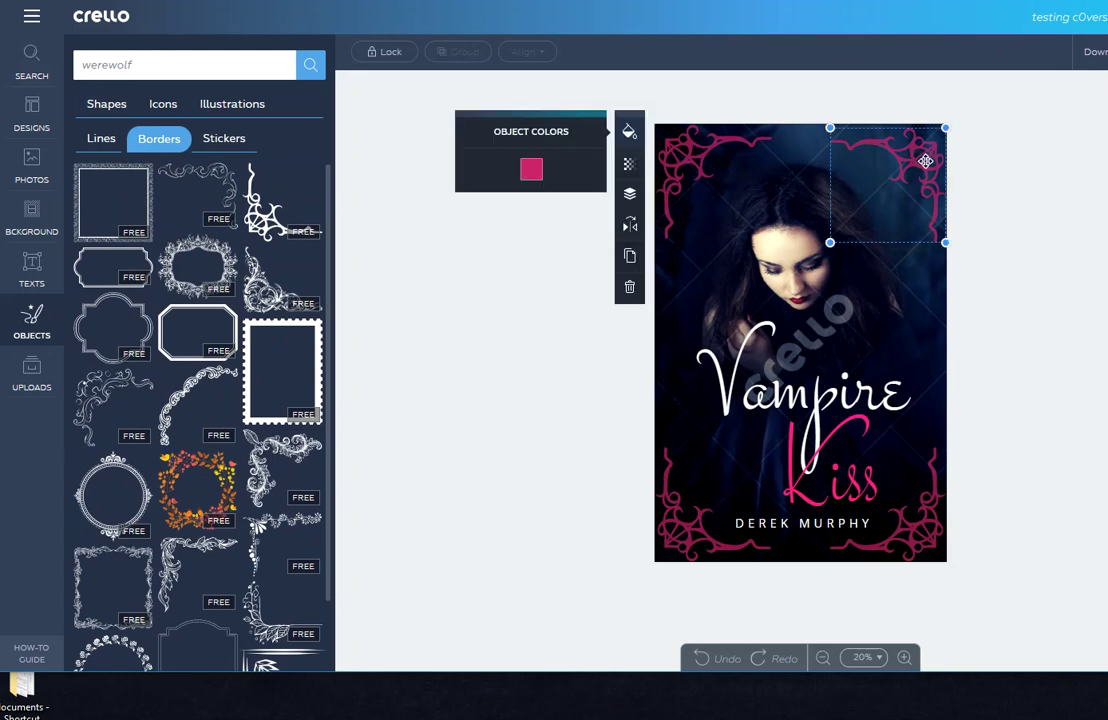
pyautogui.click(629, 164)
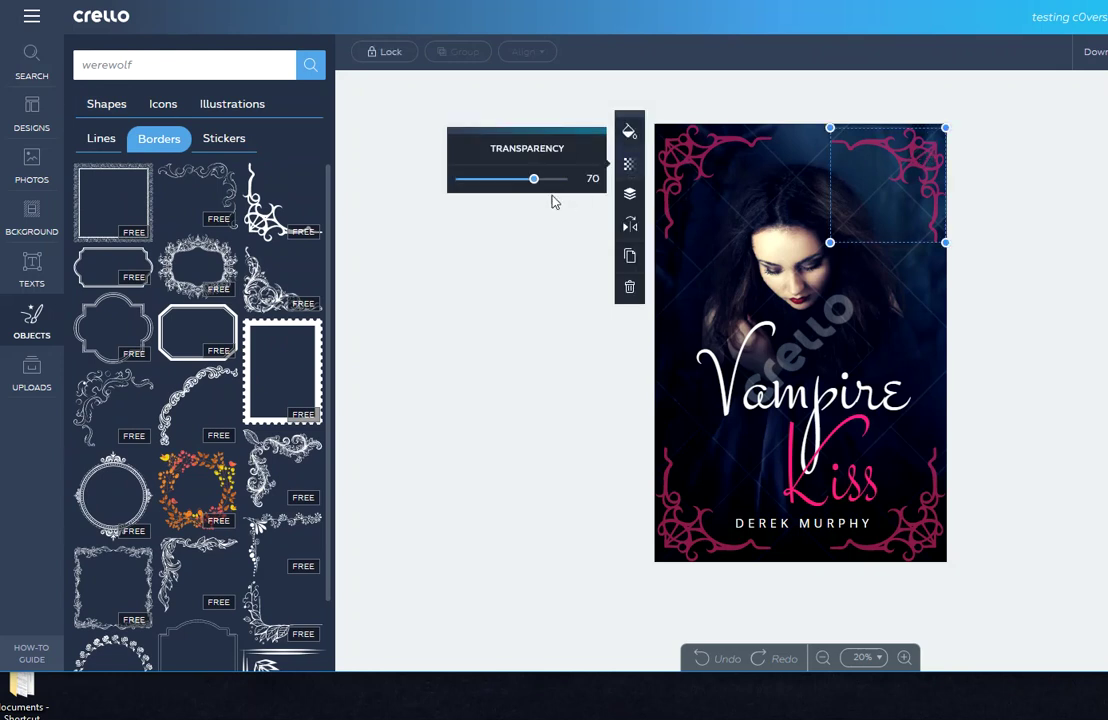
pyautogui.moveTo(535, 181)
pyautogui.mouseDown()
pyautogui.moveTo(590, 178)
pyautogui.moveTo(517, 190)
pyautogui.moveTo(537, 191)
pyautogui.mouseUp()
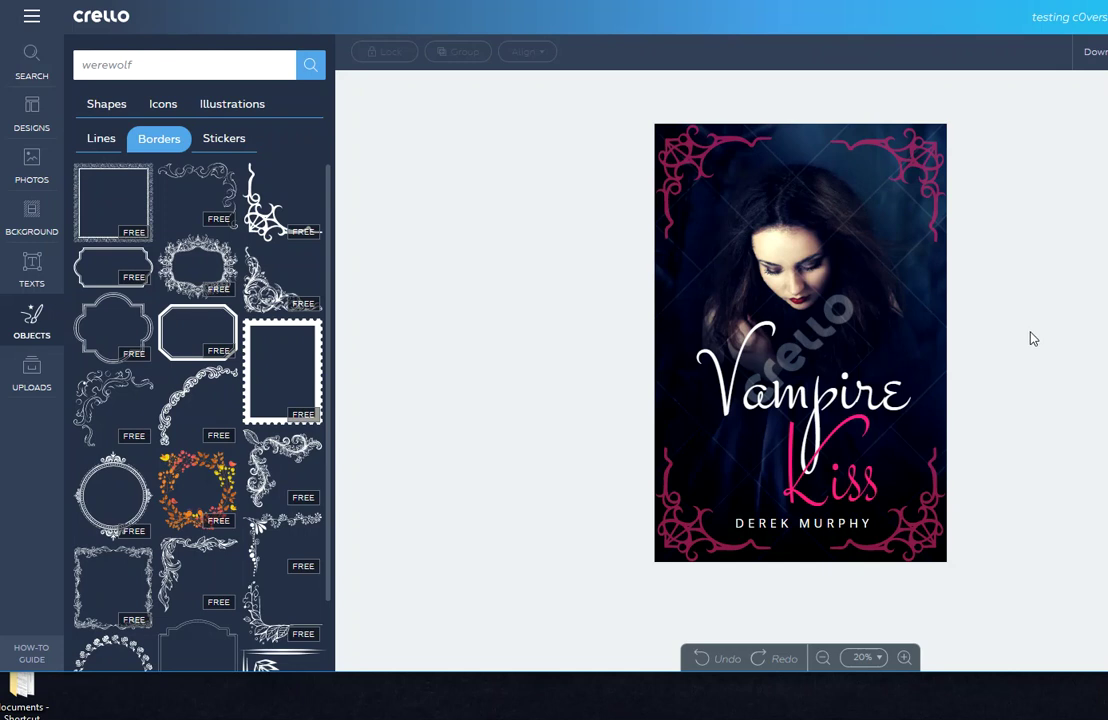
# Step: Select the cover's background photo and bring up its filter effects
pyautogui.click(747, 285)
pyautogui.click(810, 275)
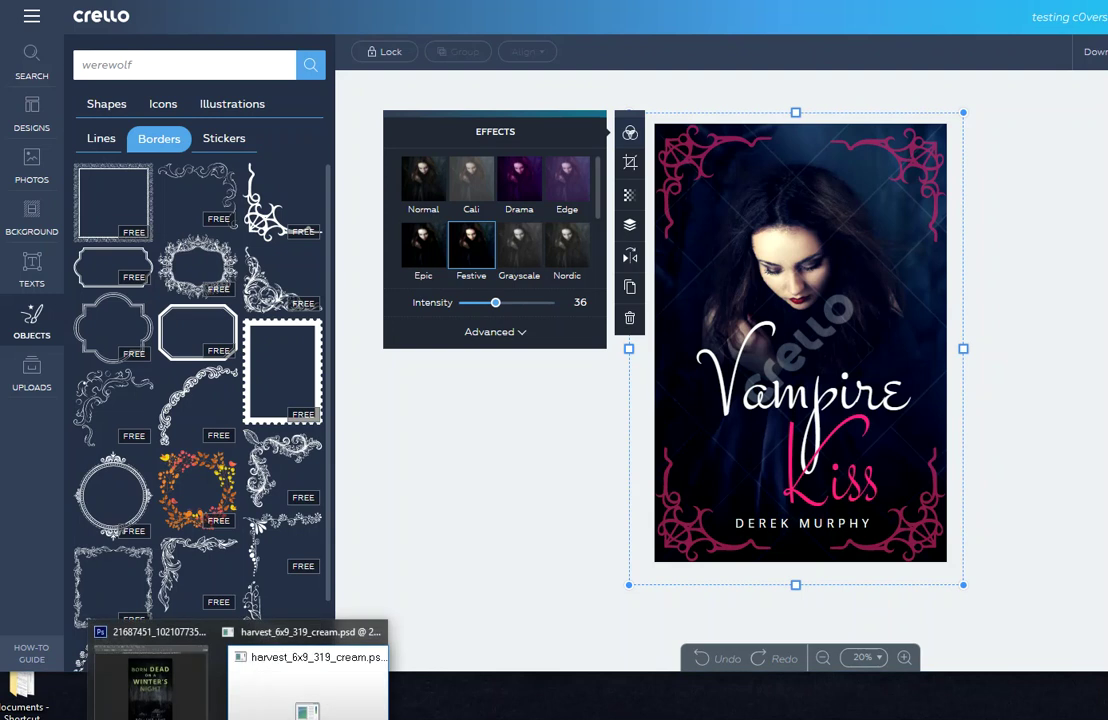
# Step: Bring Photoshop forward and switch to the Deluge cover document, setting the Harvest document aside
pyautogui.click(257, 707)
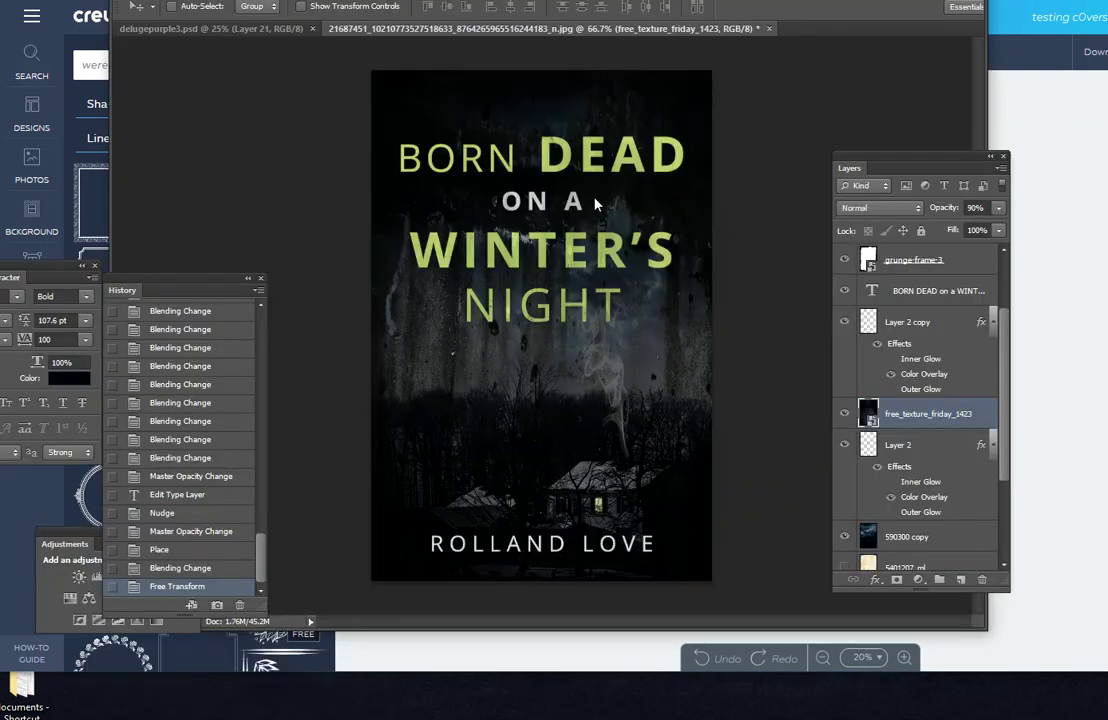
pyautogui.click(276, 30)
pyautogui.hotkey('ctrl', 'Tab')
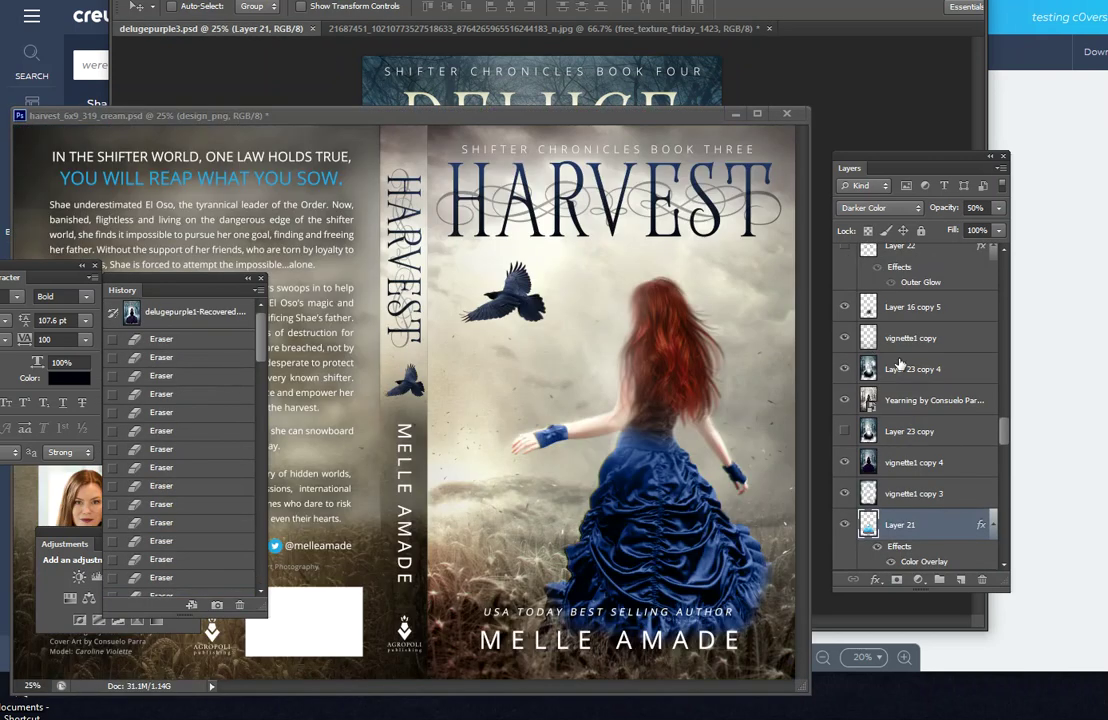
pyautogui.click(735, 115)
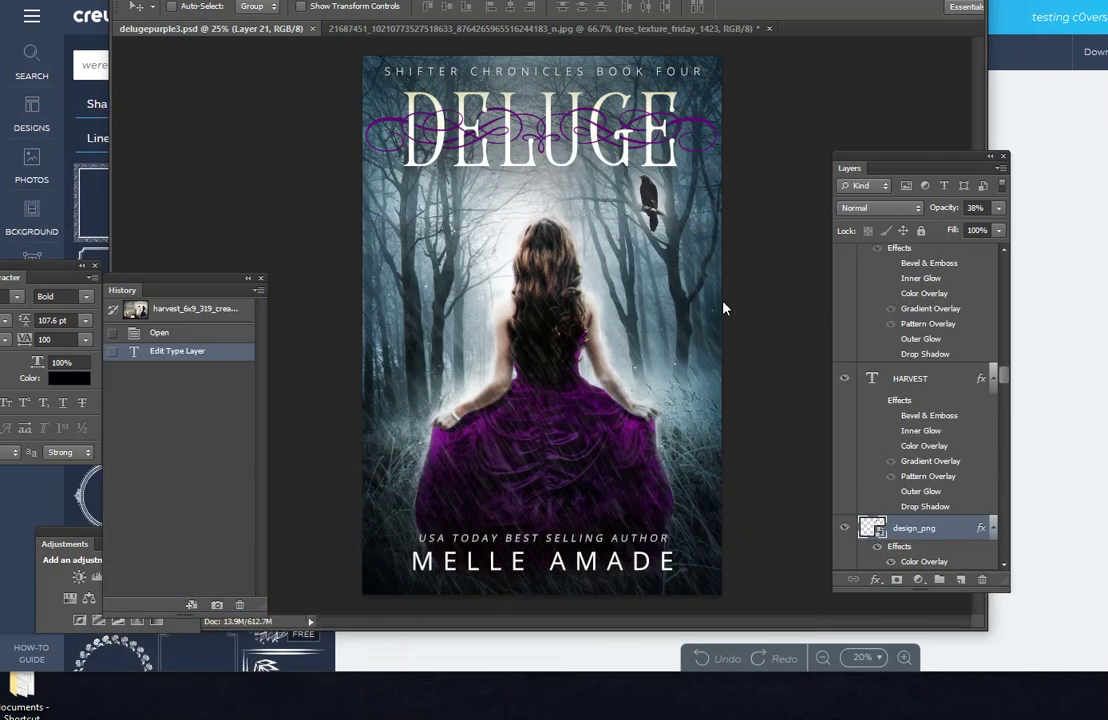
pyautogui.scroll(1, 1003, 376)
pyautogui.scroll(10, 1003, 376)
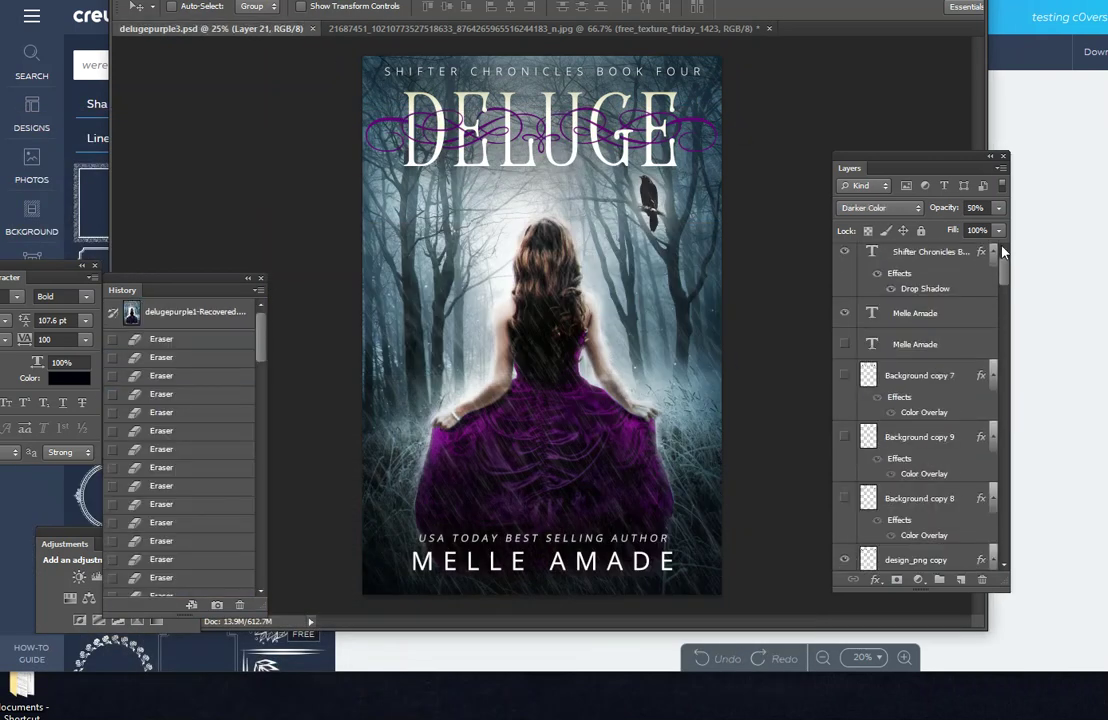
pyautogui.moveTo(1005, 259); pyautogui.dragTo(1012, 445)
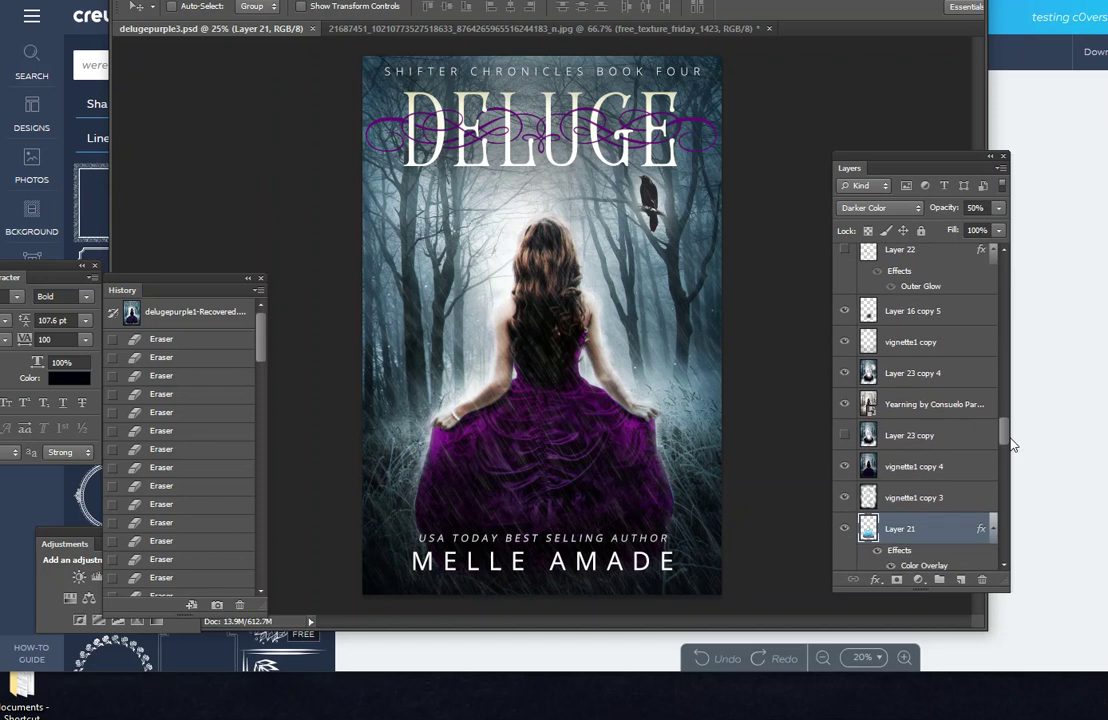
pyautogui.hotkey('shift', 'alt', 'm')
# Step: Set the Yearning layer's blend mode to Overlay
pyautogui.click(893, 406)
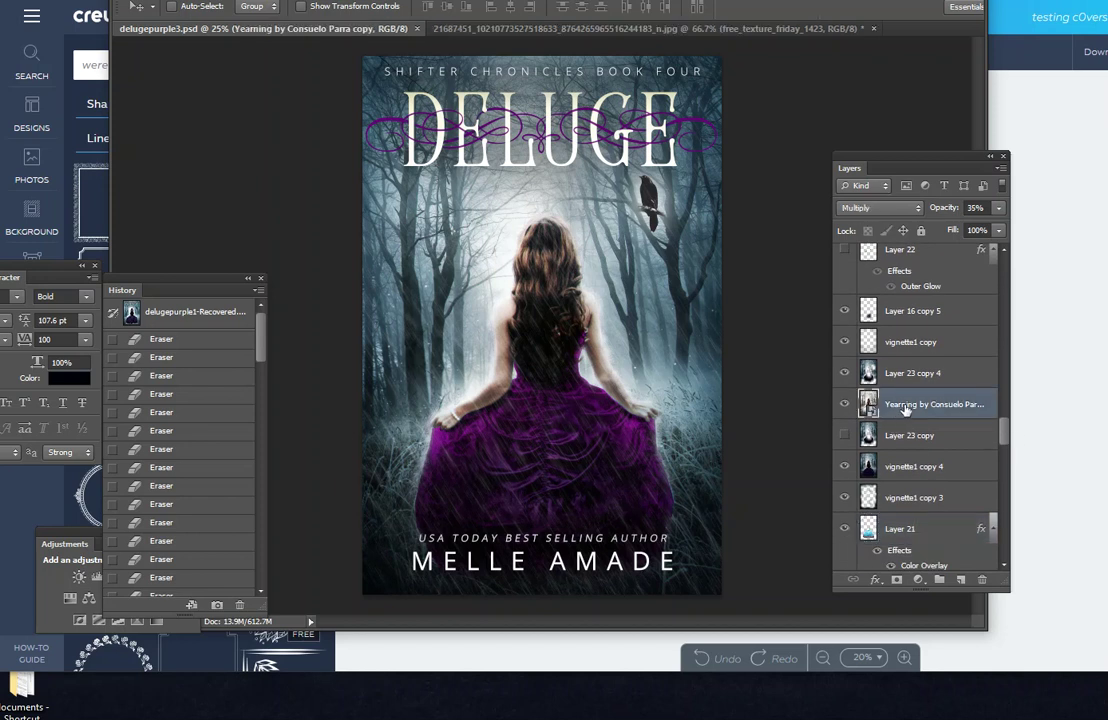
pyautogui.click(917, 210)
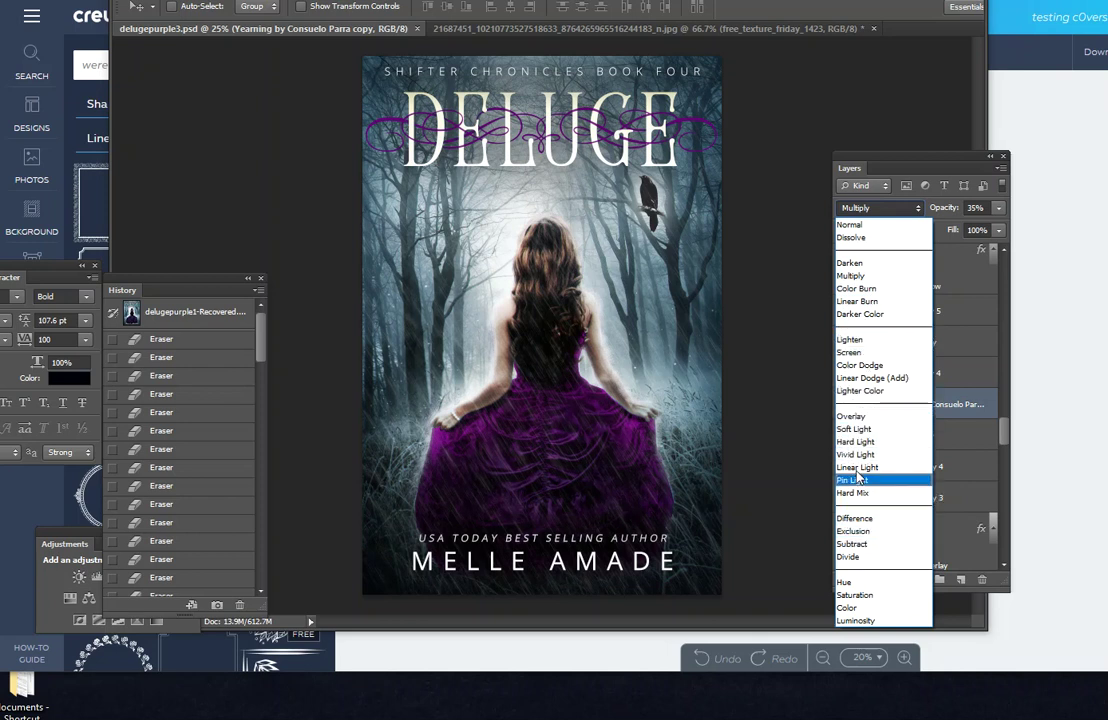
pyautogui.click(866, 416)
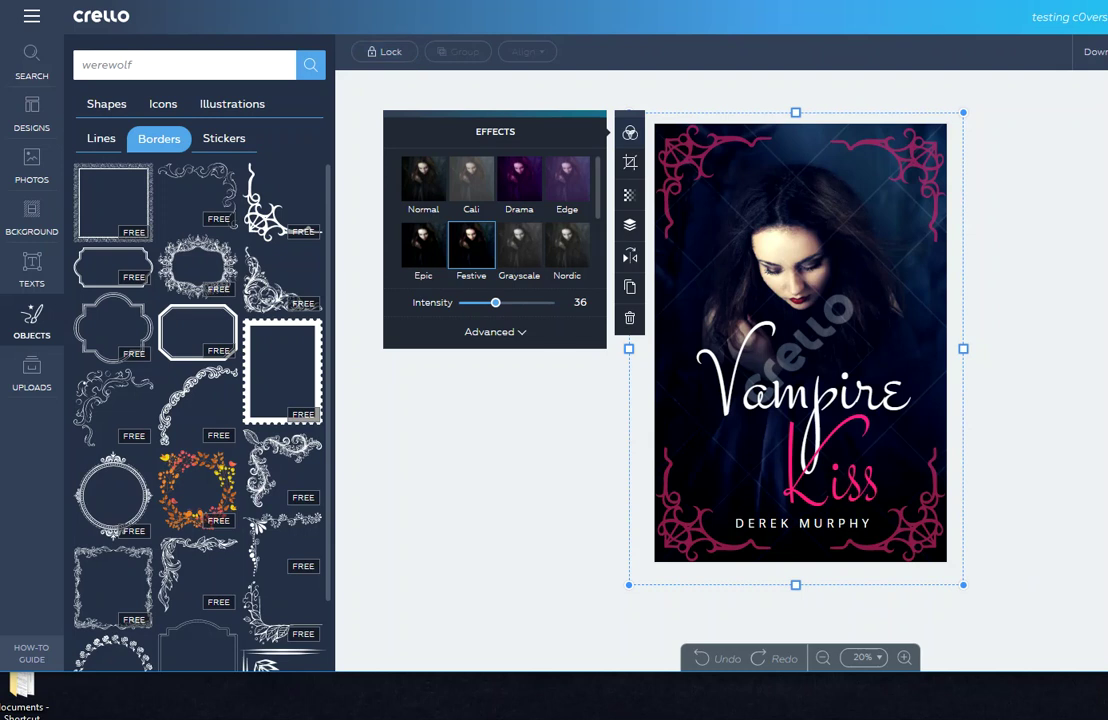
# Step: Go to diybookcovers.com/ and open the cover creator suggestion
pyautogui.write('e')
pyautogui.press('BackSpace')
pyautogui.write('diybookcovers.com/')
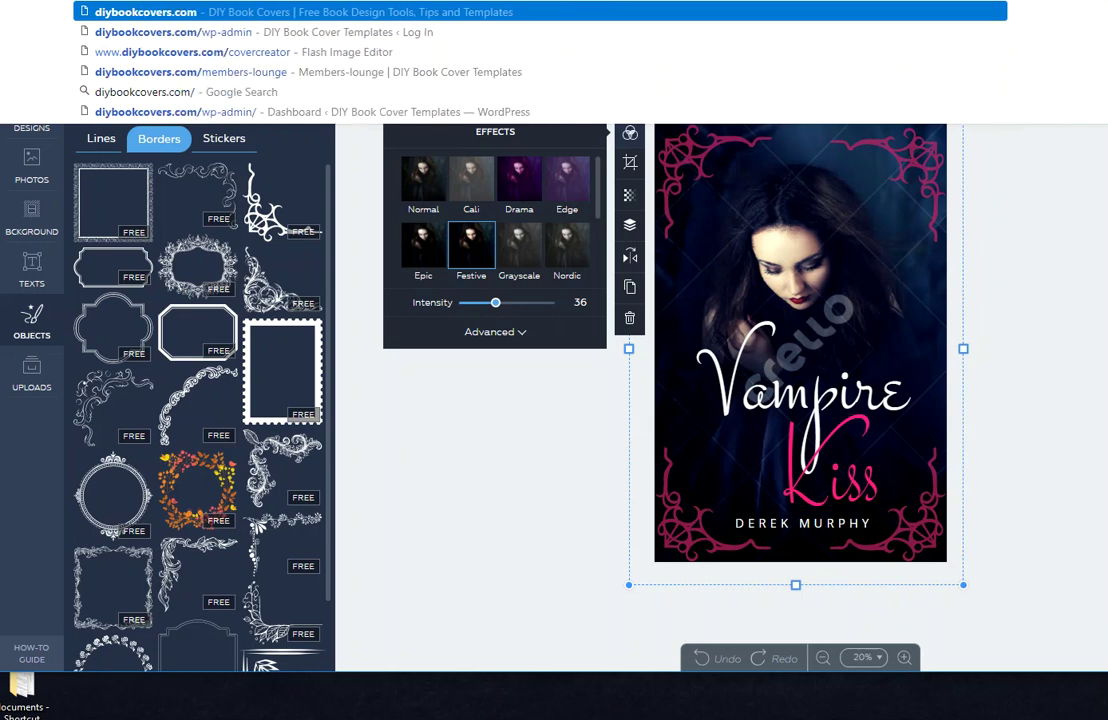
pyautogui.click(316, 52)
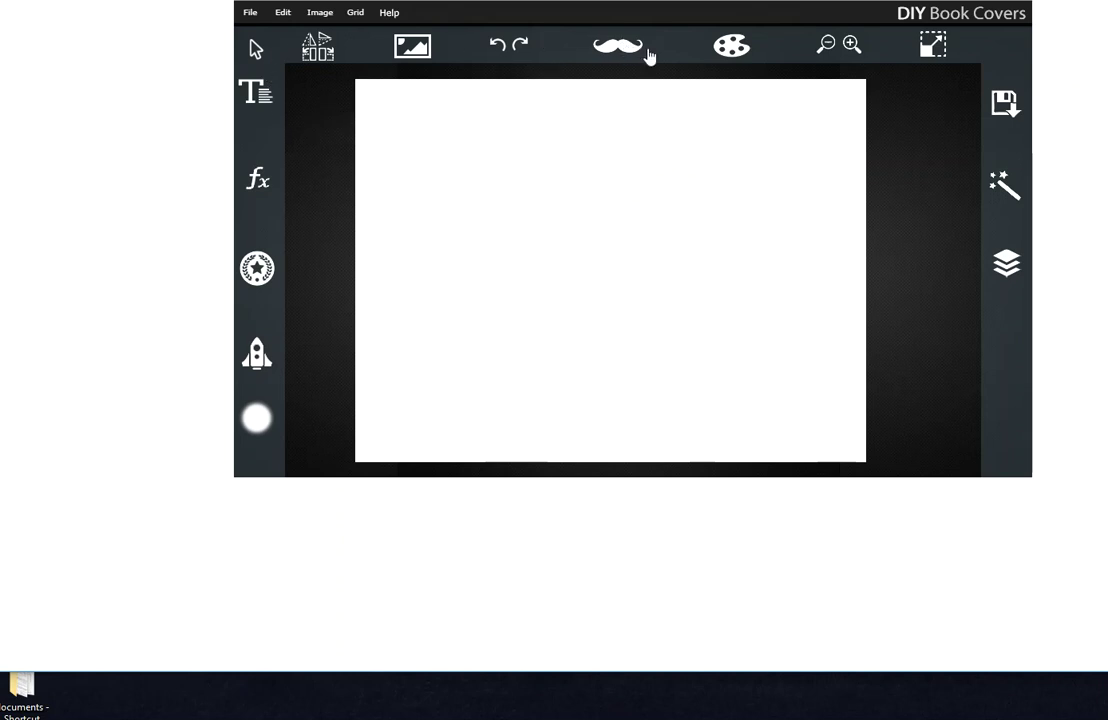
# Step: Set a 6"x9" custom canvas size and zoom out until the whole page fits
pyautogui.click(932, 47)
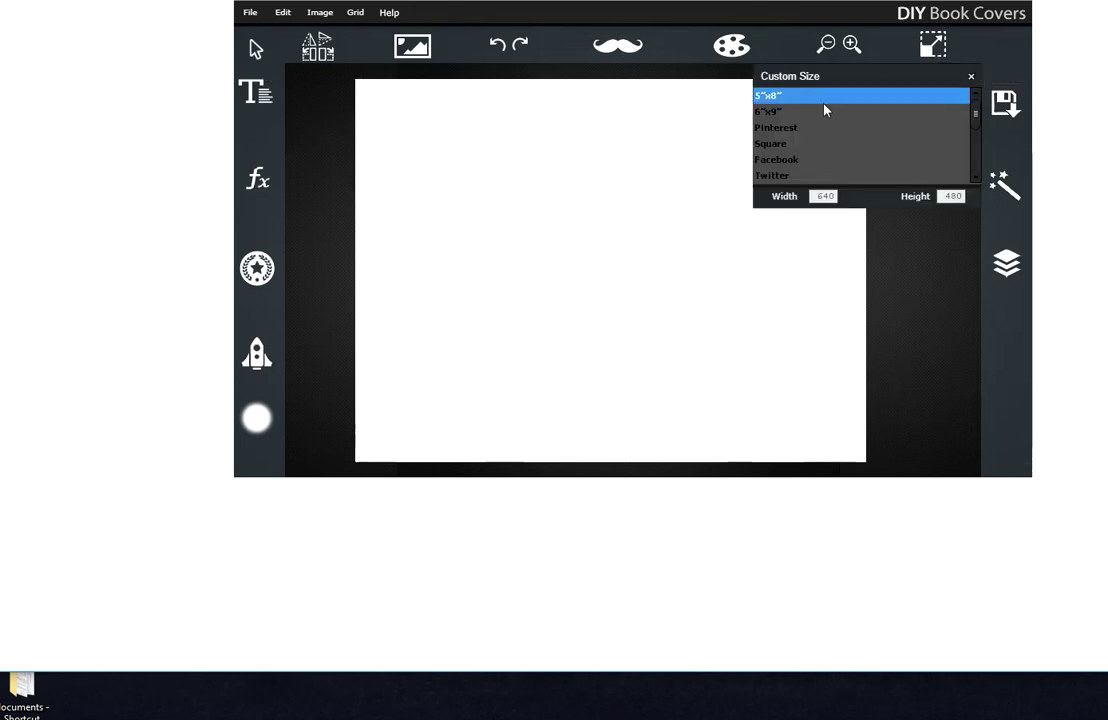
pyautogui.click(762, 111)
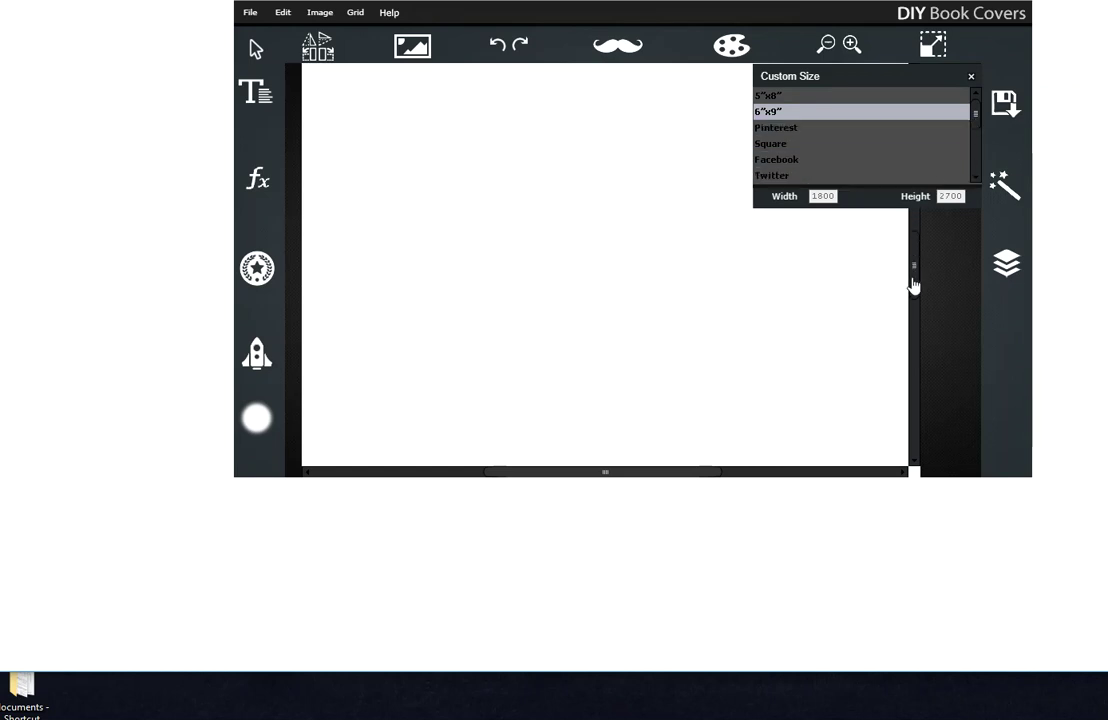
pyautogui.click(827, 47)
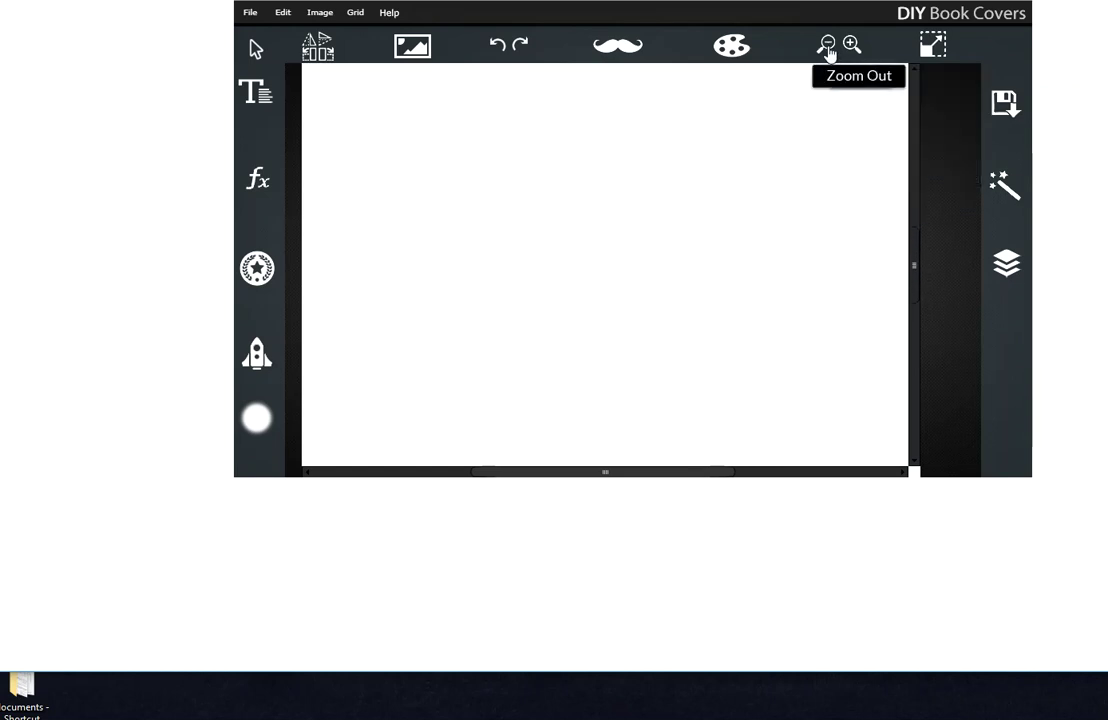
pyautogui.click(827, 47)
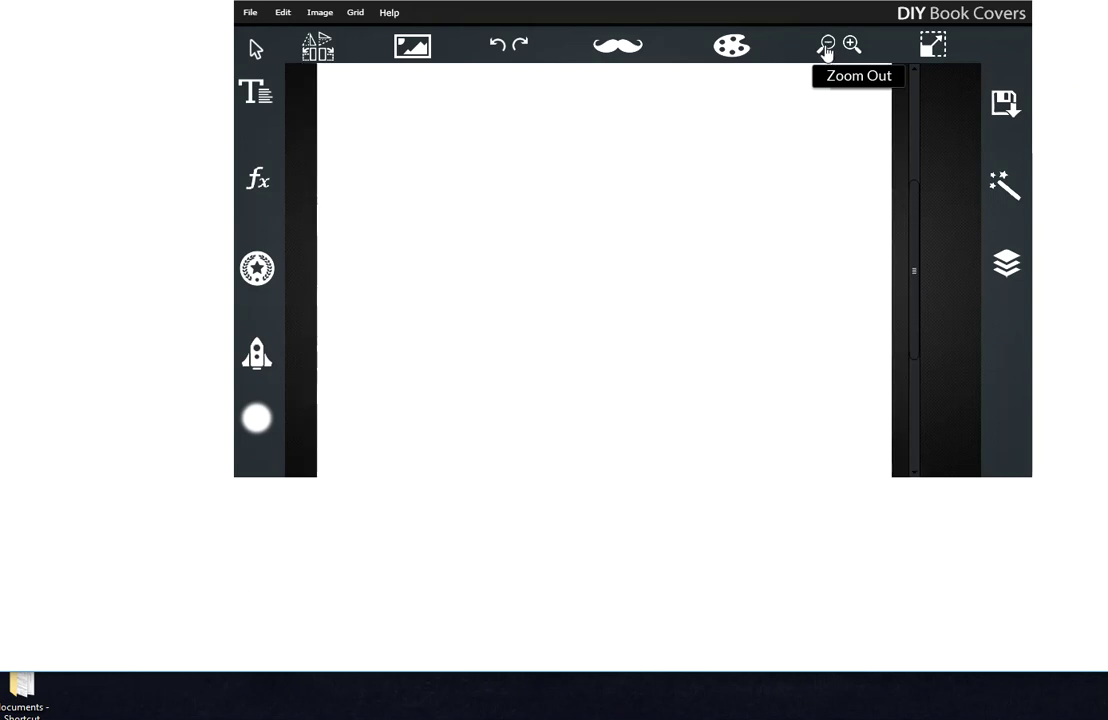
pyautogui.click(827, 47)
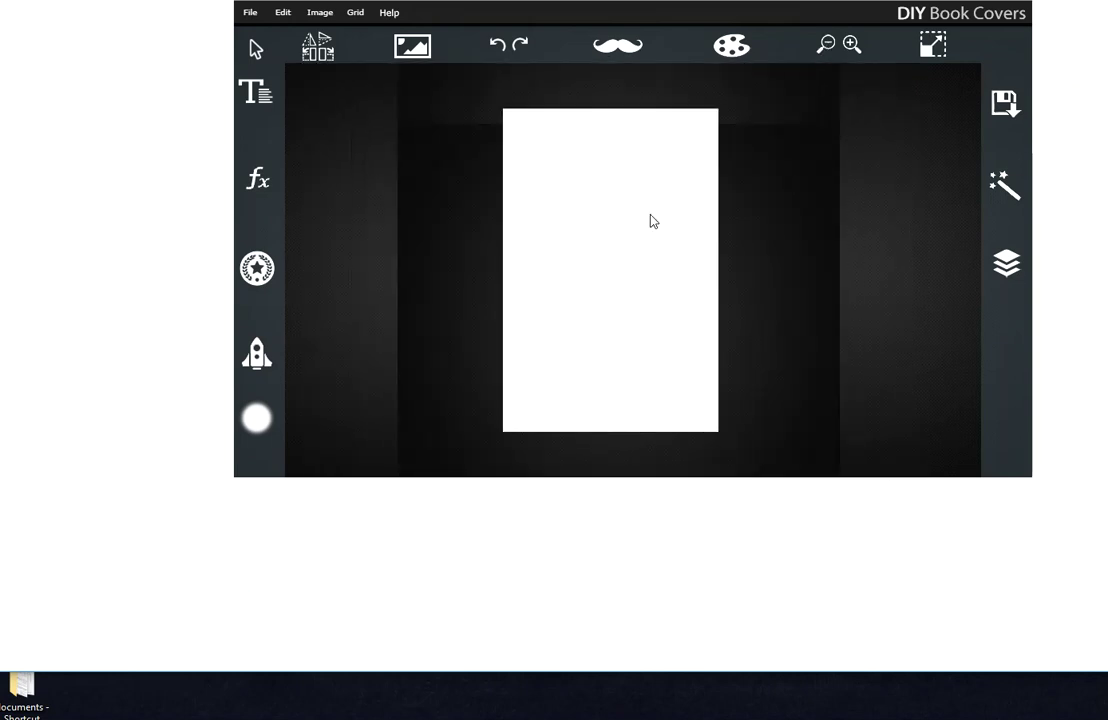
# Step: Look through the blend modes in the Layers panel, leaving Normal selected
pyautogui.click(1012, 278)
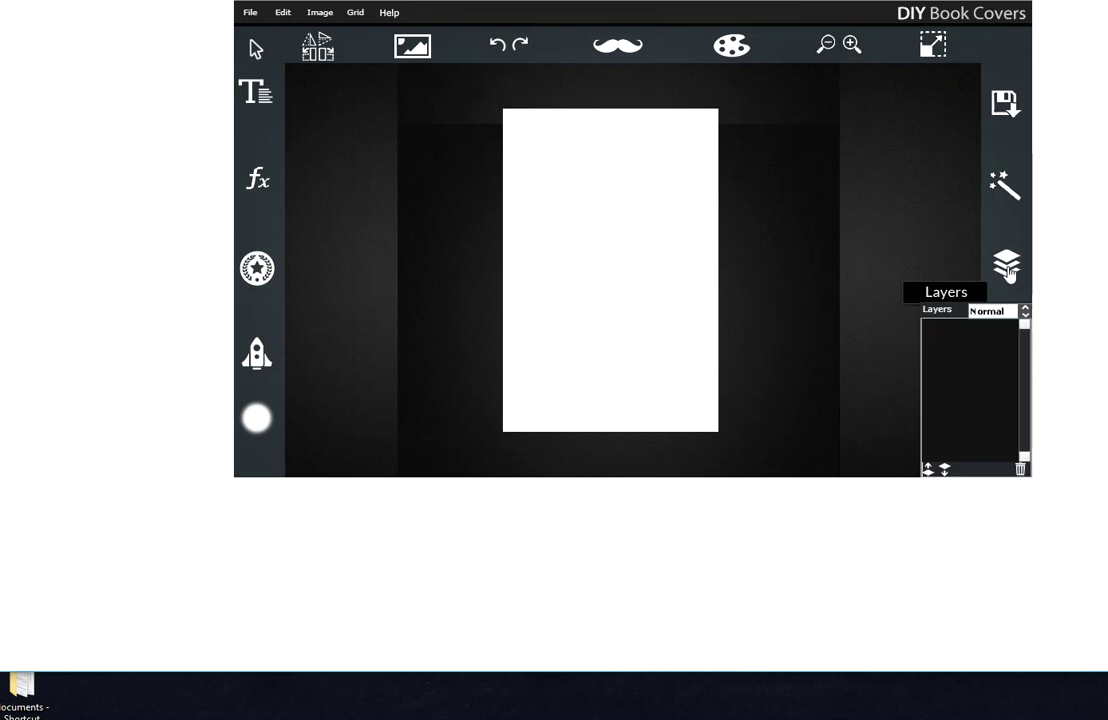
pyautogui.click(984, 314)
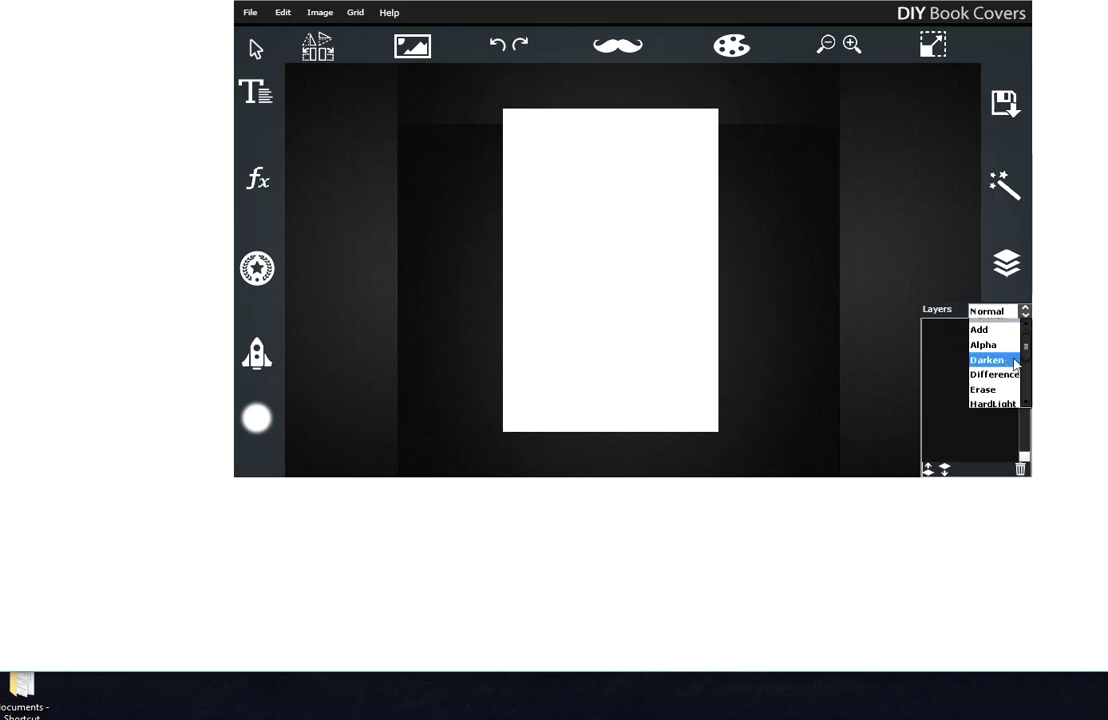
pyautogui.moveTo(1024, 352); pyautogui.dragTo(1025, 393)
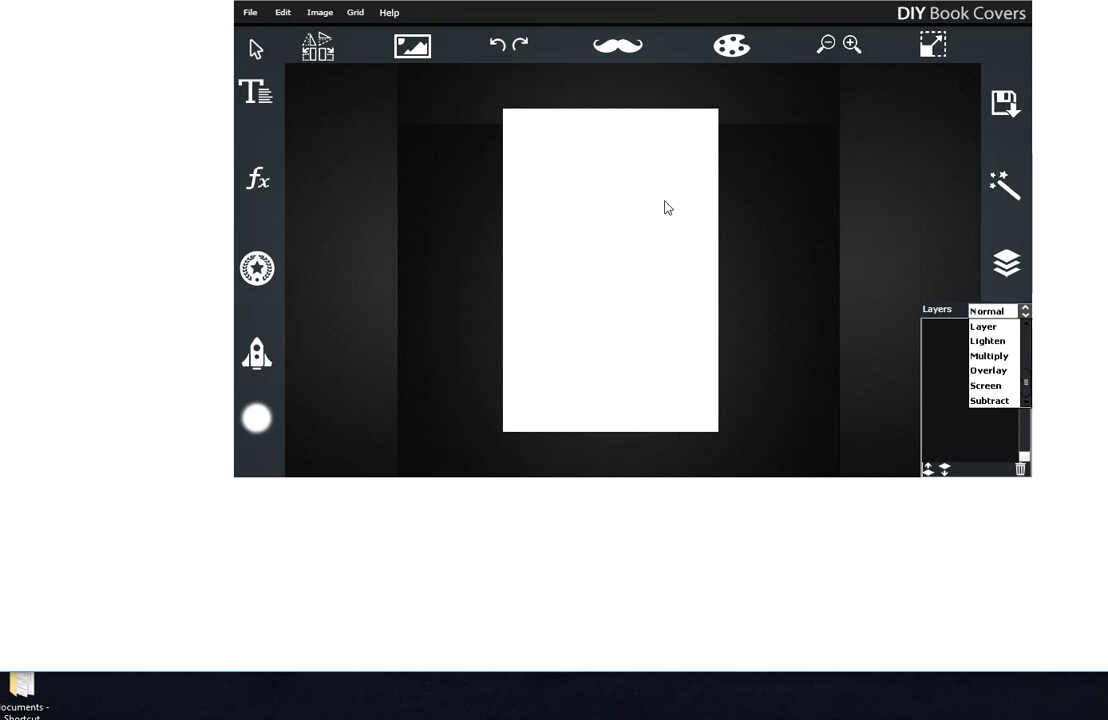
# Step: Add an 'Add text here' text box and browse the fonts, keeping 176MKSD
pyautogui.click(254, 96)
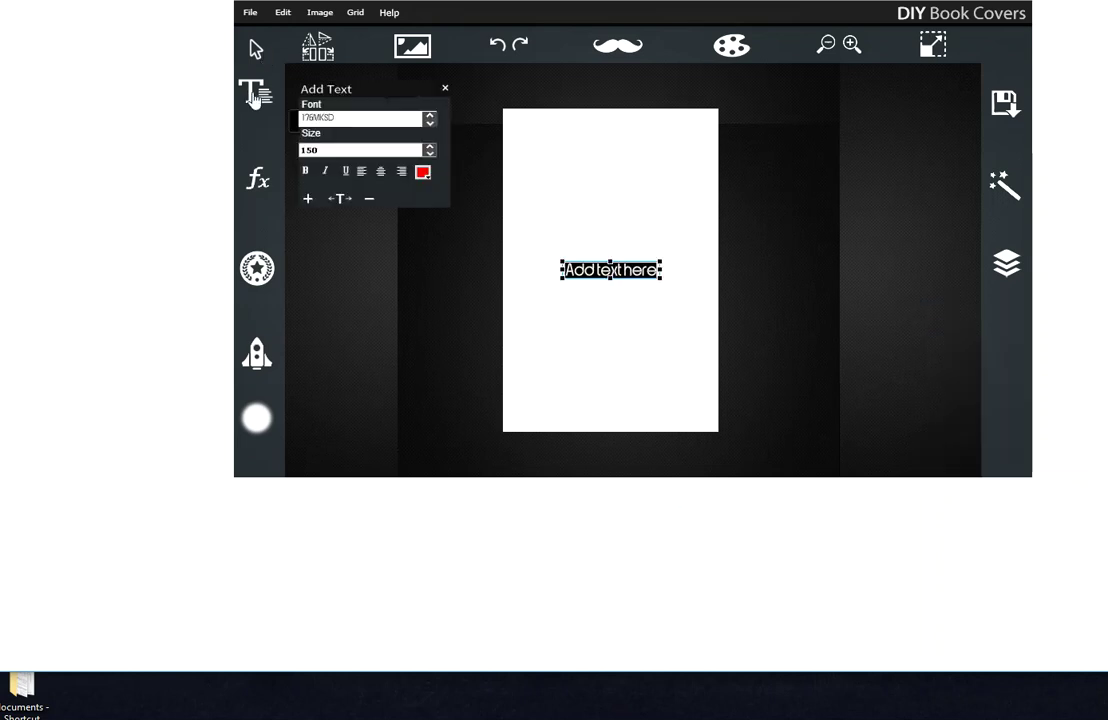
pyautogui.click(366, 118)
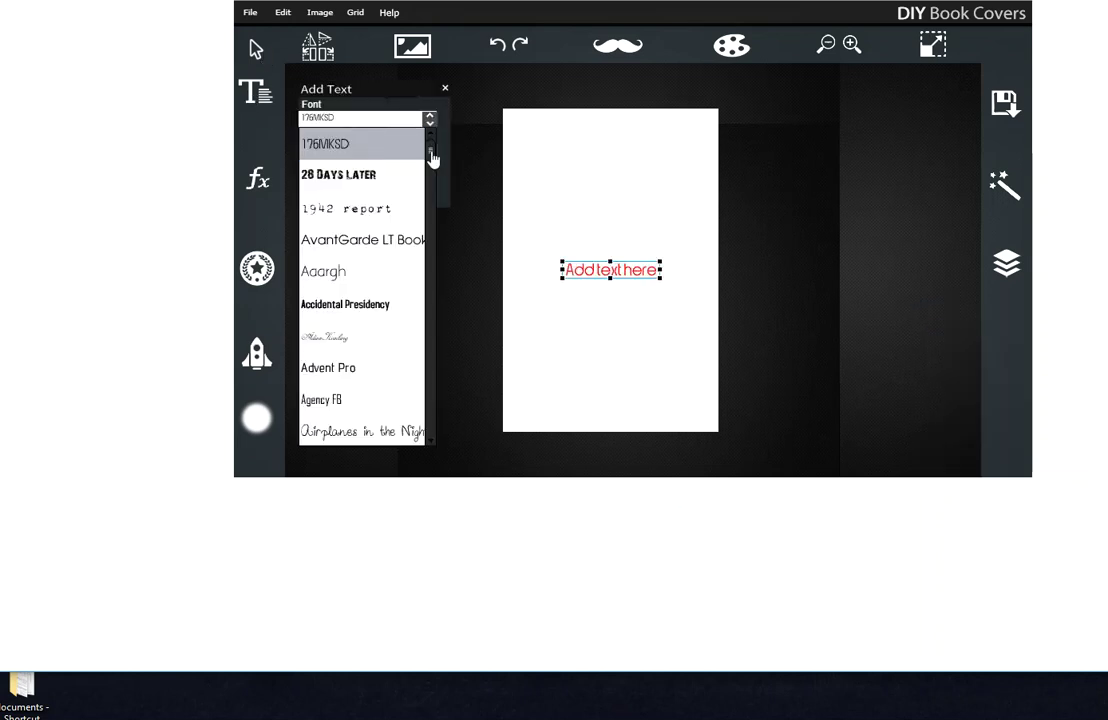
pyautogui.moveTo(433, 156)
pyautogui.mouseDown()
pyautogui.moveTo(425, 433)
pyautogui.moveTo(420, 136)
pyautogui.mouseUp()
pyautogui.click(795, 214)
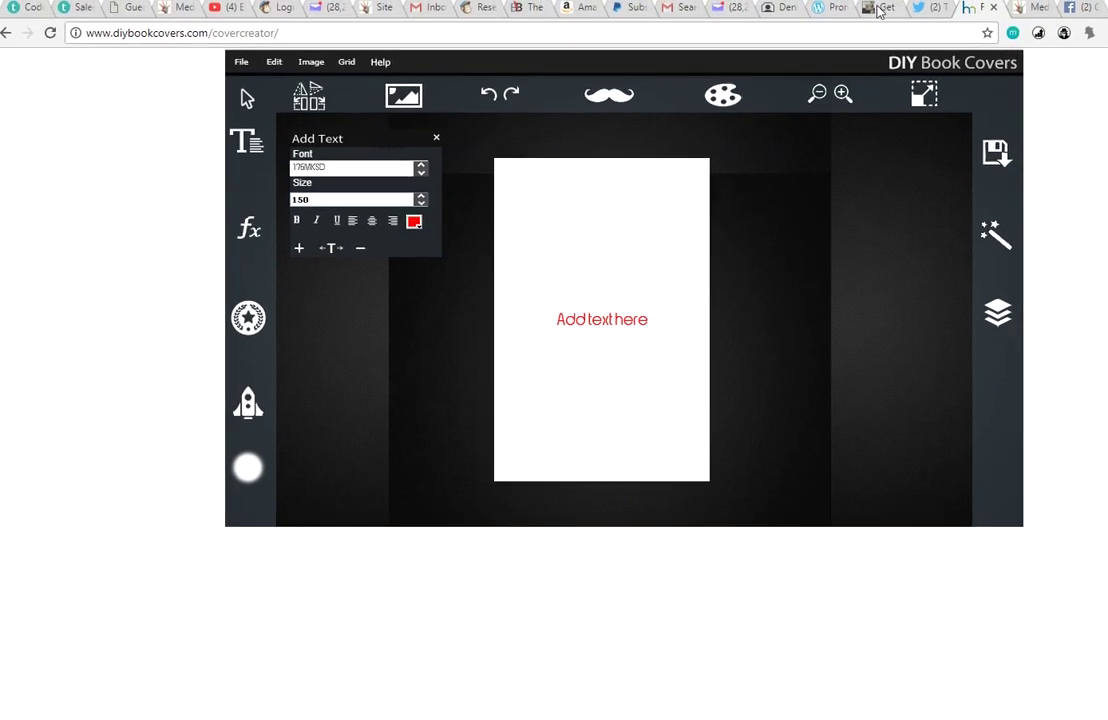
# Step: Close the author-website tab so the Twitter notifications page stays in view
pyautogui.click(878, 12)
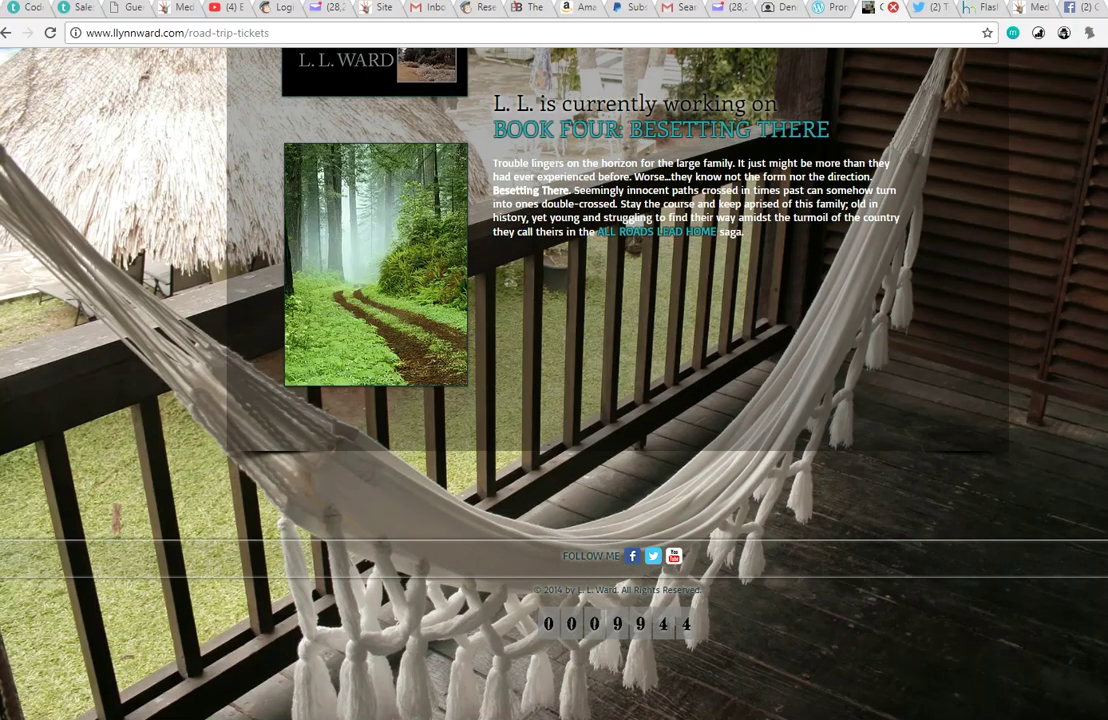
pyautogui.hotkey('ctrl', 'w')
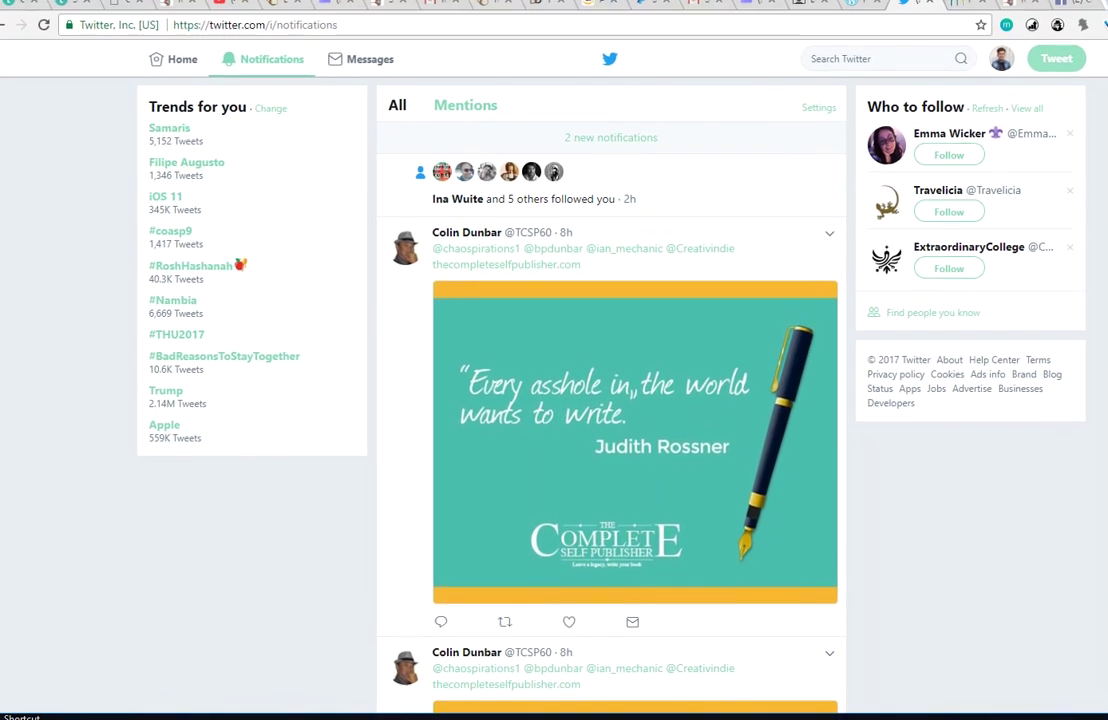